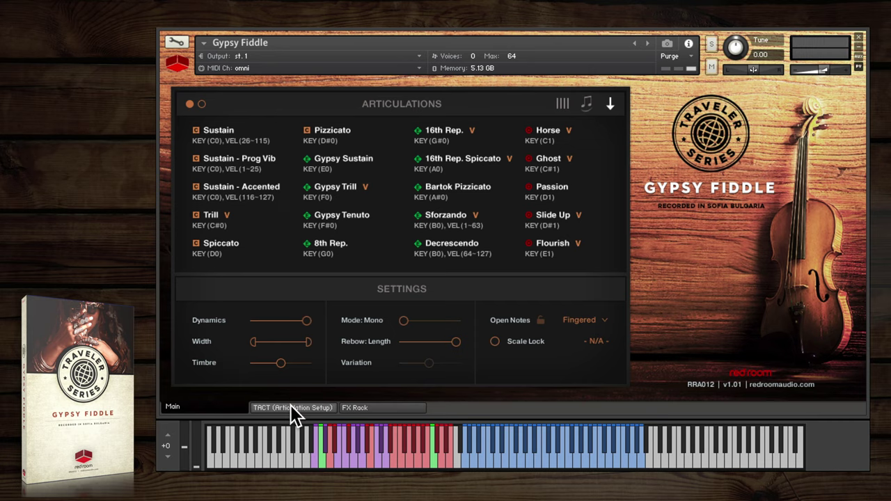
Open the TACT articulation setup and browse its pages, ending on Decrescendo to Pull Off
{"action": "left_click", "coordinate": [291, 408]}
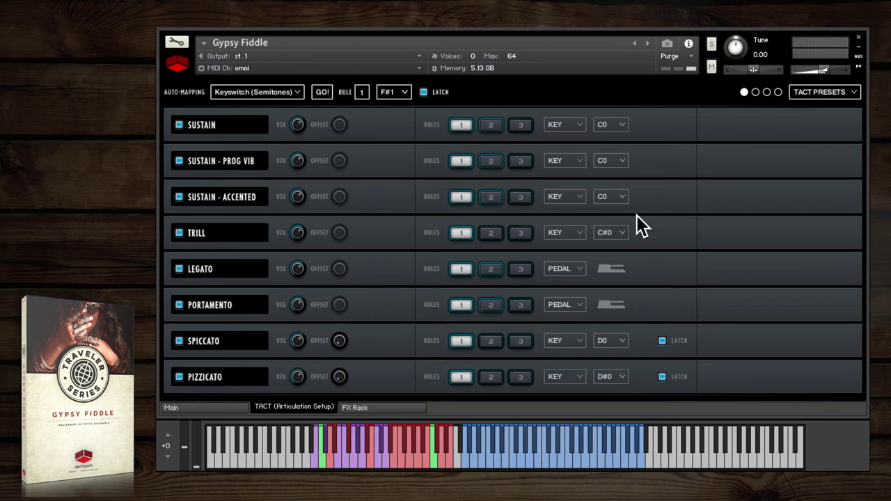
{"action": "left_click", "coordinate": [756, 92]}
{"action": "left_click", "coordinate": [768, 92]}
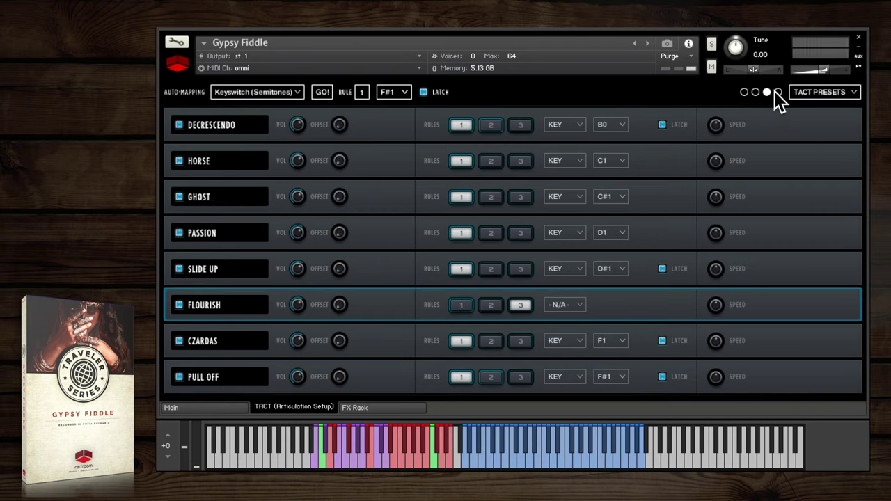
{"action": "left_click", "coordinate": [778, 92]}
{"action": "left_click", "coordinate": [744, 92]}
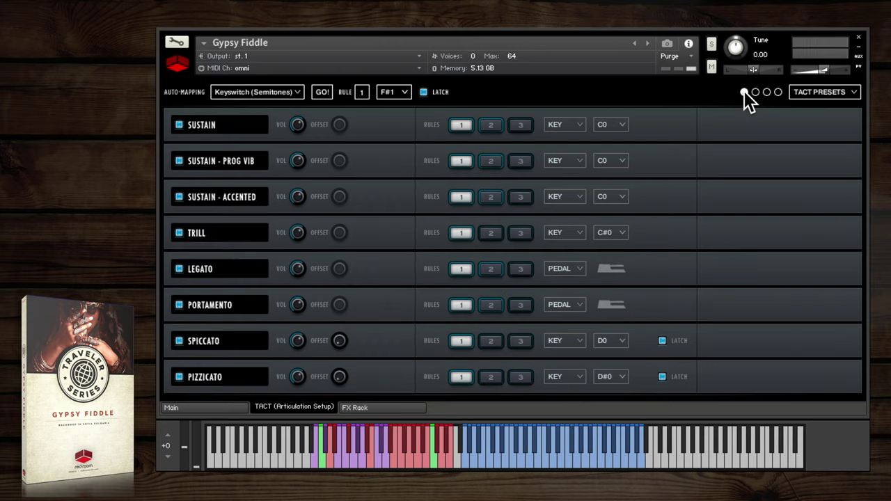
{"action": "left_click", "coordinate": [756, 92]}
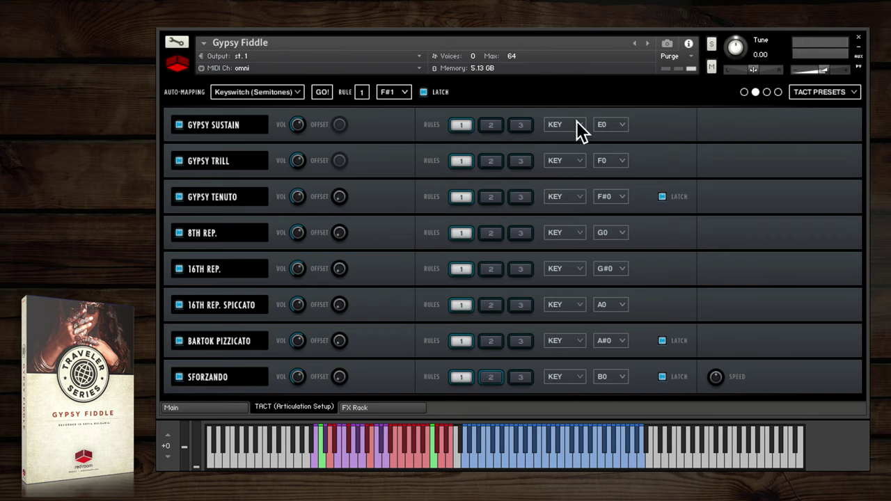
{"action": "left_click", "coordinate": [766, 92]}
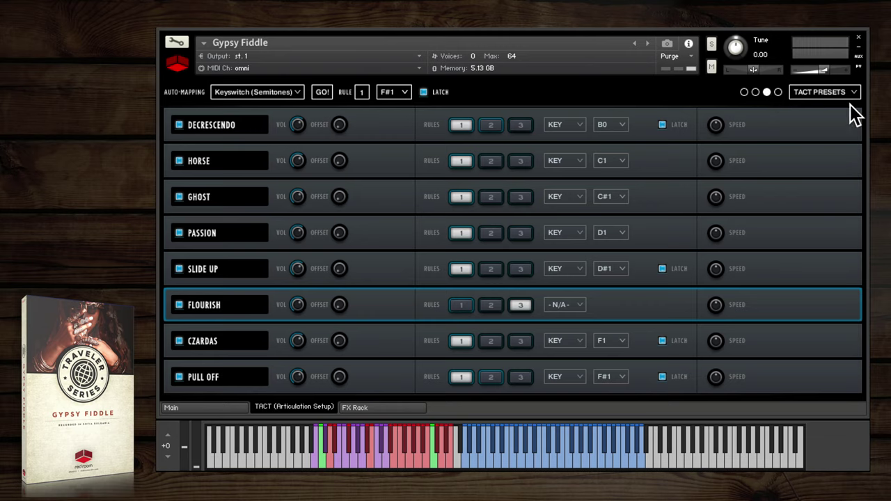
{"action": "left_click", "coordinate": [778, 92]}
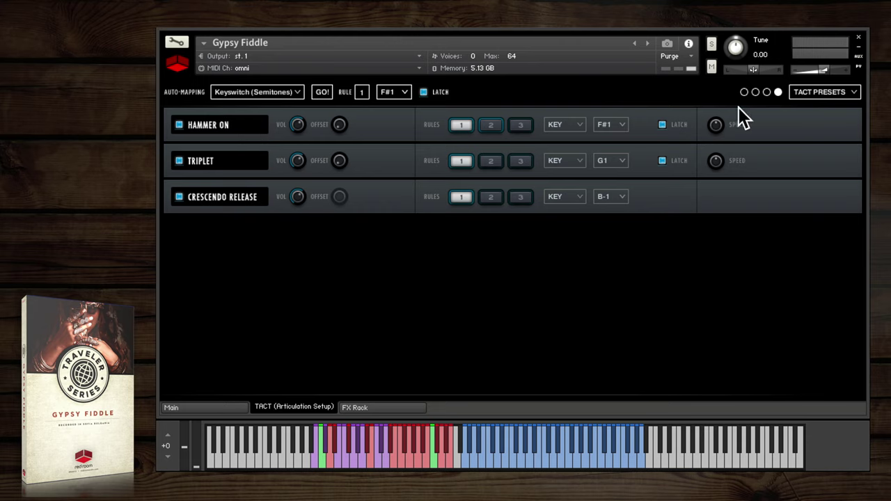
{"action": "left_click", "coordinate": [767, 92]}
Trigger Pull Off by velocity 1–64 and Hammer On by velocity 65–127
{"action": "left_click", "coordinate": [394, 372]}
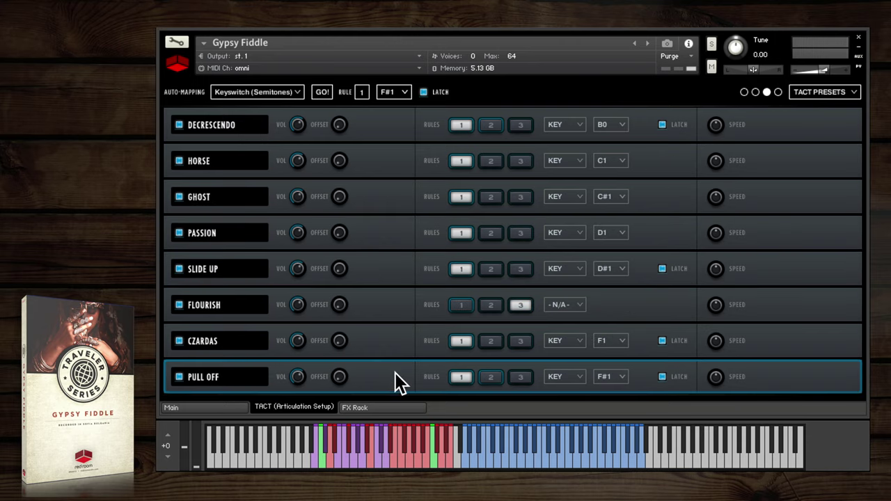
{"action": "left_click", "coordinate": [491, 376]}
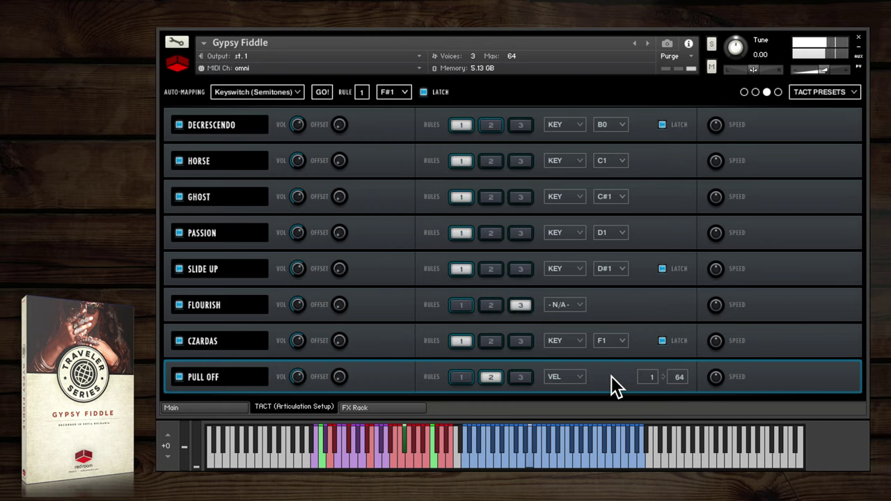
{"action": "left_click", "coordinate": [778, 92]}
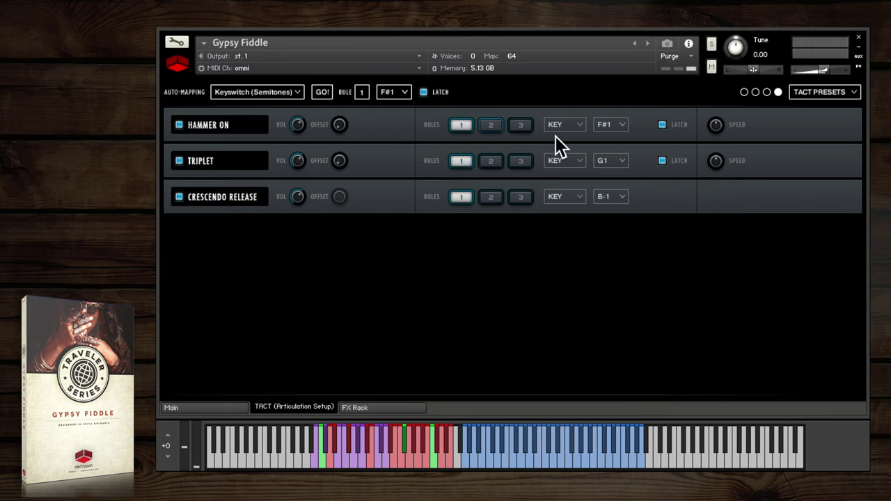
{"action": "left_click", "coordinate": [491, 125]}
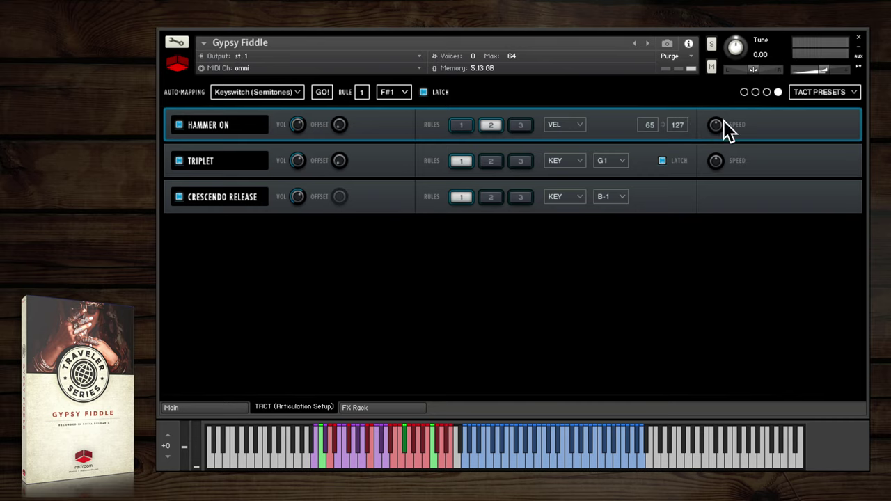
Review the articulation pages again, ending on the Hammer On and Triplet page
{"action": "left_click", "coordinate": [745, 92]}
{"action": "left_click", "coordinate": [756, 91]}
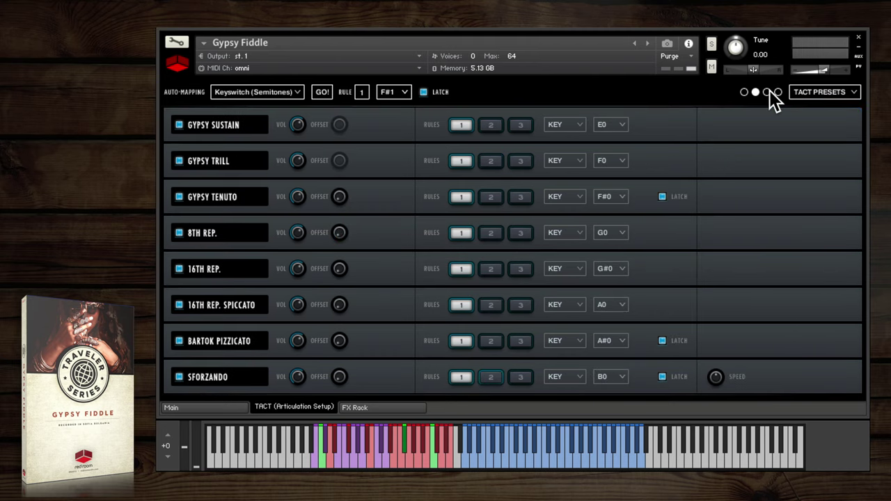
{"action": "left_click", "coordinate": [767, 91]}
{"action": "left_click", "coordinate": [779, 92]}
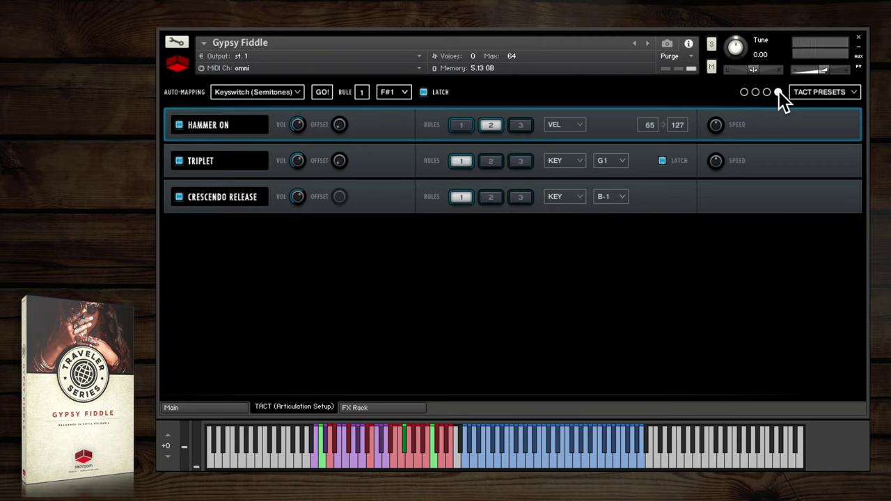
Load the Core & Ornaments.nka articulation preset from the TACT Presets folder
{"action": "left_click", "coordinate": [800, 92]}
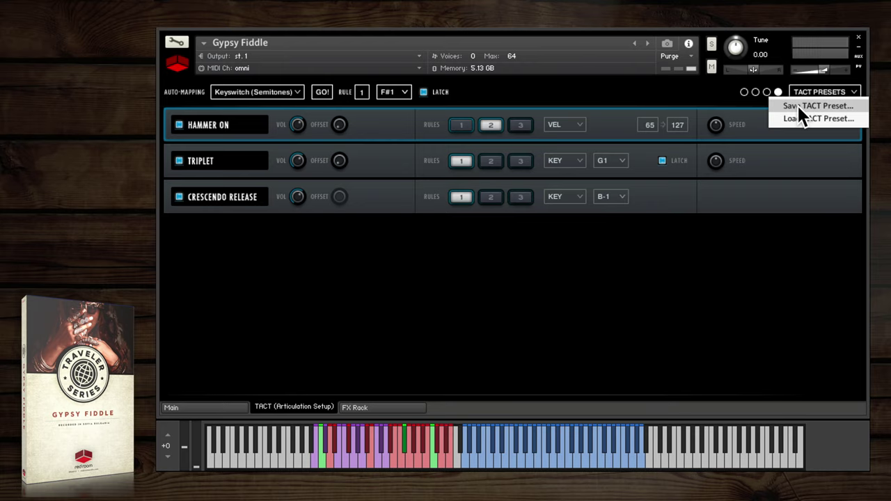
{"action": "left_click", "coordinate": [799, 117]}
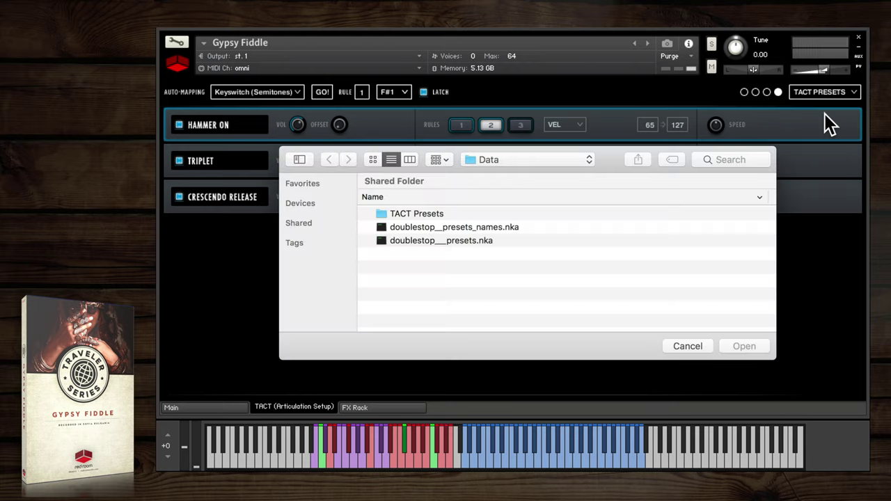
{"action": "double_click", "coordinate": [618, 212]}
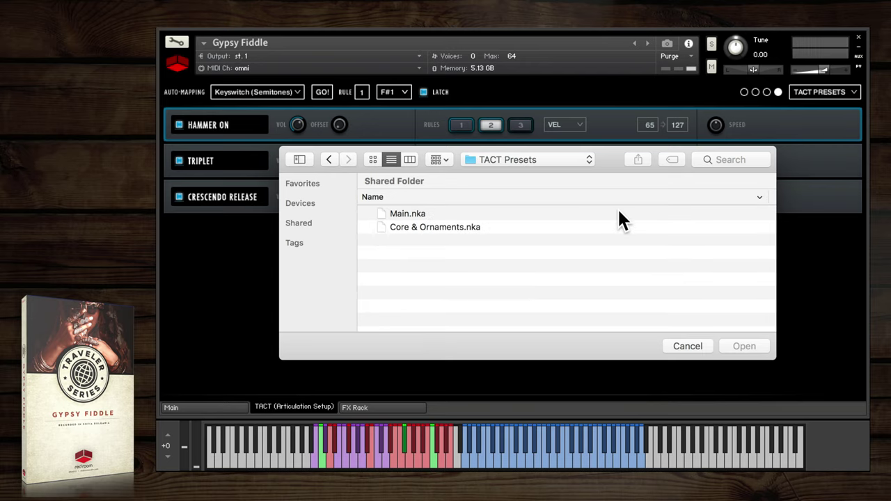
{"action": "left_click", "coordinate": [507, 213]}
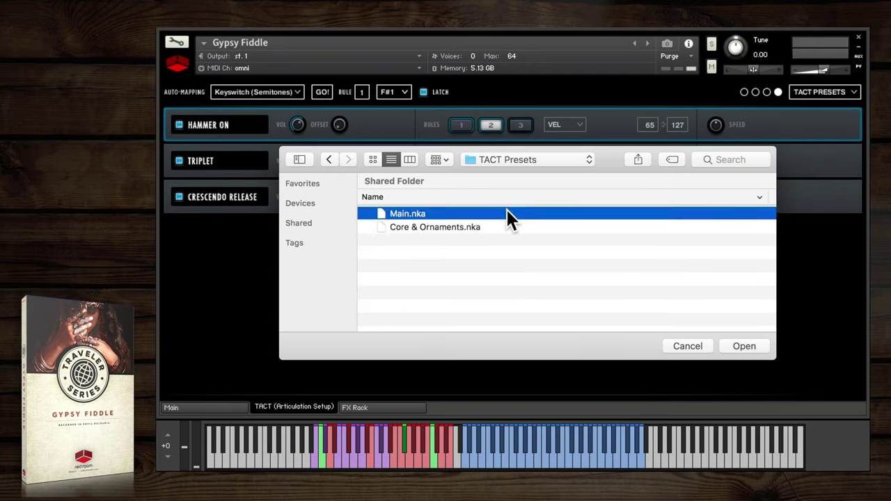
{"action": "left_click", "coordinate": [499, 229]}
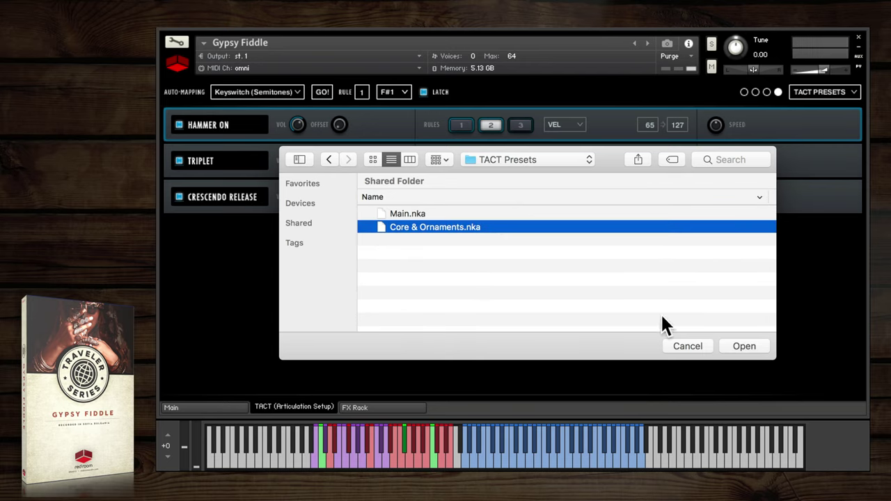
{"action": "left_click", "coordinate": [734, 346]}
In the TACT setup, toggle Flourish and Czardas off and back on
{"action": "left_click", "coordinate": [230, 408]}
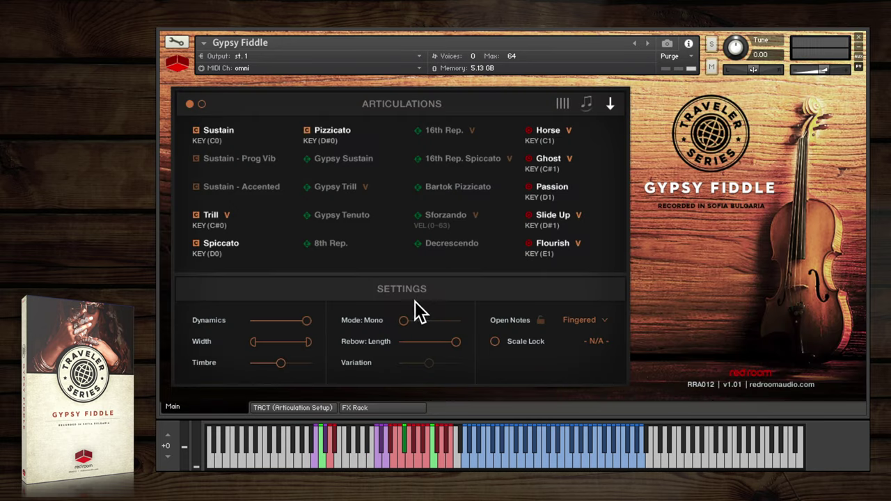
{"action": "left_click", "coordinate": [314, 407]}
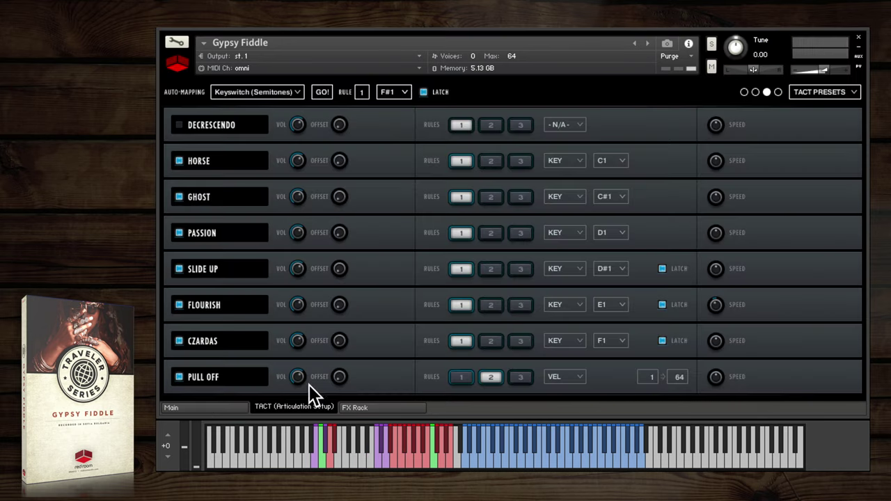
{"action": "left_click", "coordinate": [179, 304]}
{"action": "left_click", "coordinate": [179, 341]}
{"action": "left_click", "coordinate": [179, 340]}
{"action": "left_click", "coordinate": [179, 304]}
Set Flourish speed to 50% and make it switch by sustain pedal
{"action": "left_click_drag", "start_coordinate": [733, 308], "coordinate": [715, 359]}
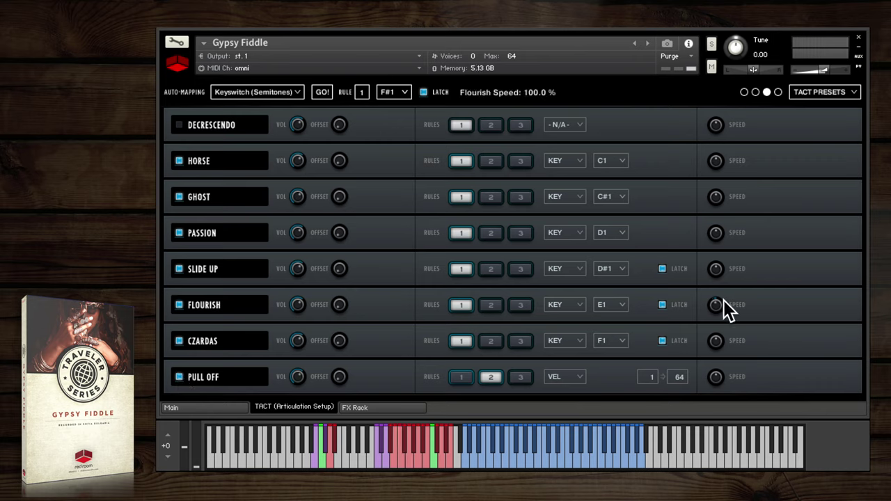
{"action": "left_click", "coordinate": [491, 305]}
{"action": "left_click", "coordinate": [465, 305]}
{"action": "left_click", "coordinate": [572, 305]}
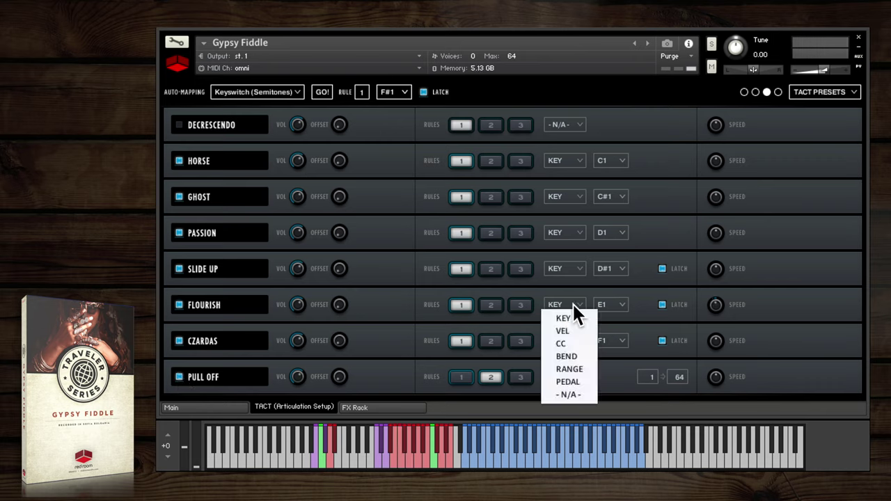
{"action": "left_click", "coordinate": [567, 380]}
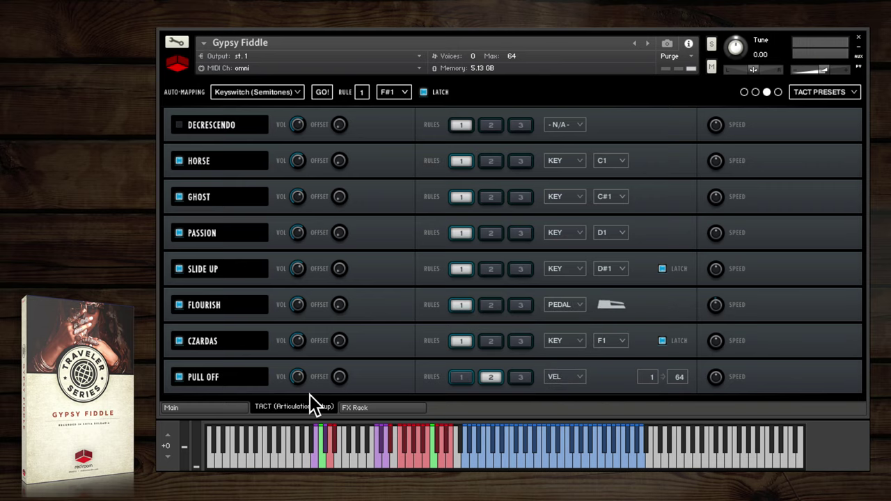
{"action": "left_click", "coordinate": [231, 407]}
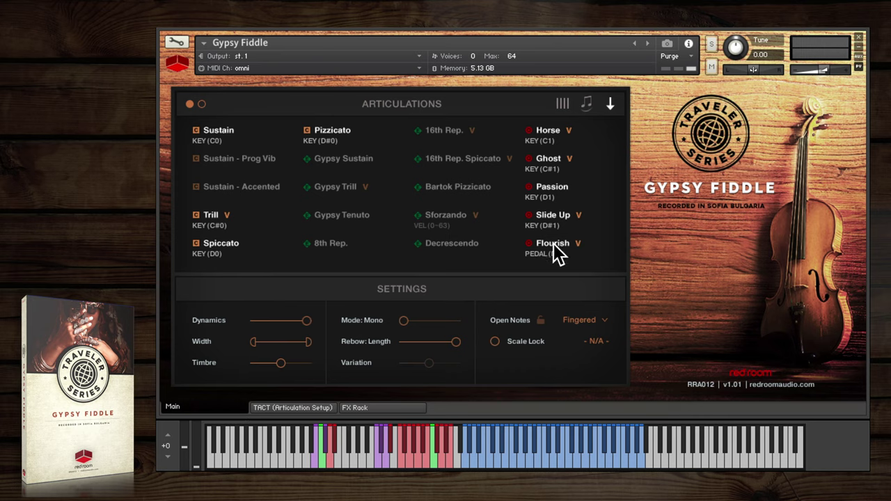
Trigger Portamento by velocity 1–20 and Legato by velocity 21–127 instead of pedal
{"action": "left_click", "coordinate": [303, 409]}
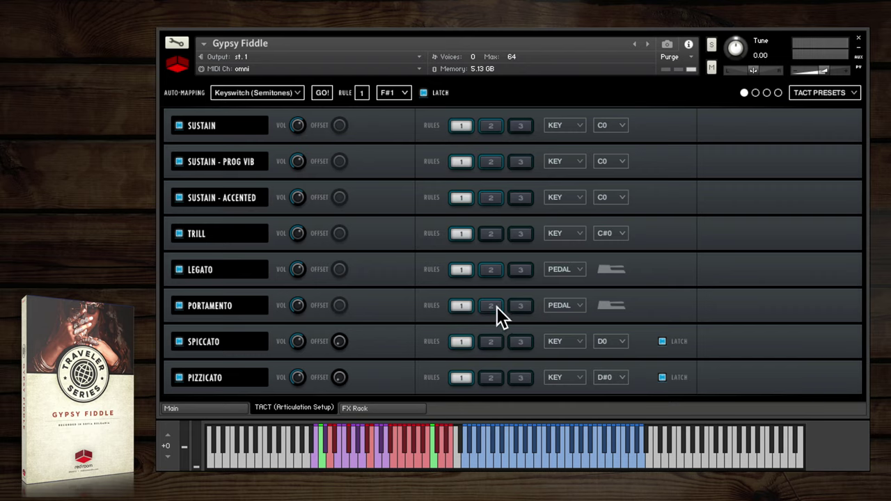
{"action": "left_click", "coordinate": [492, 307]}
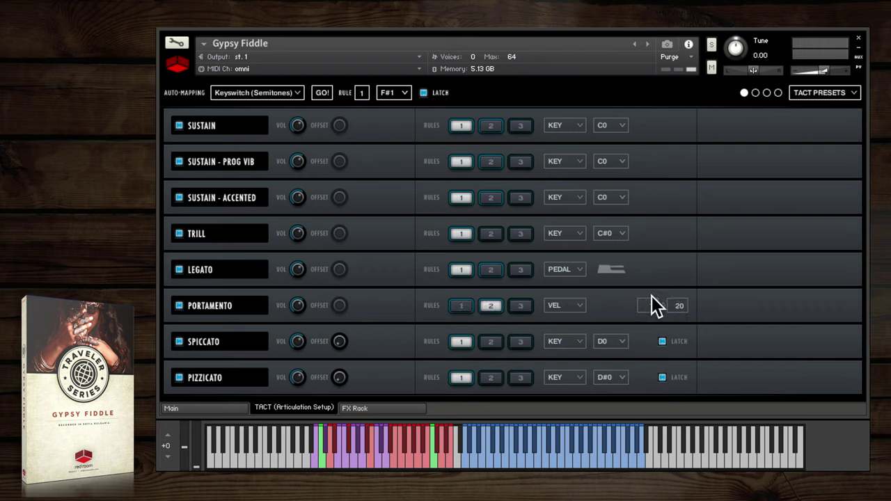
{"action": "left_click", "coordinate": [490, 272]}
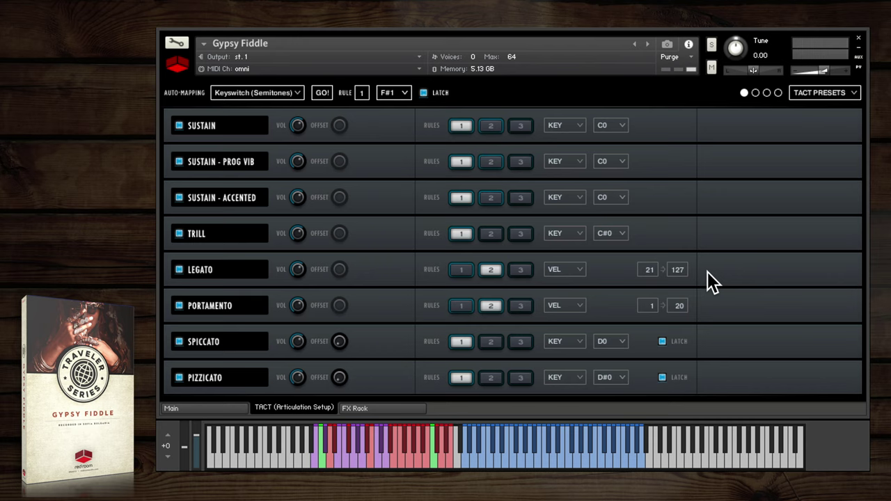
{"action": "left_click", "coordinate": [206, 407]}
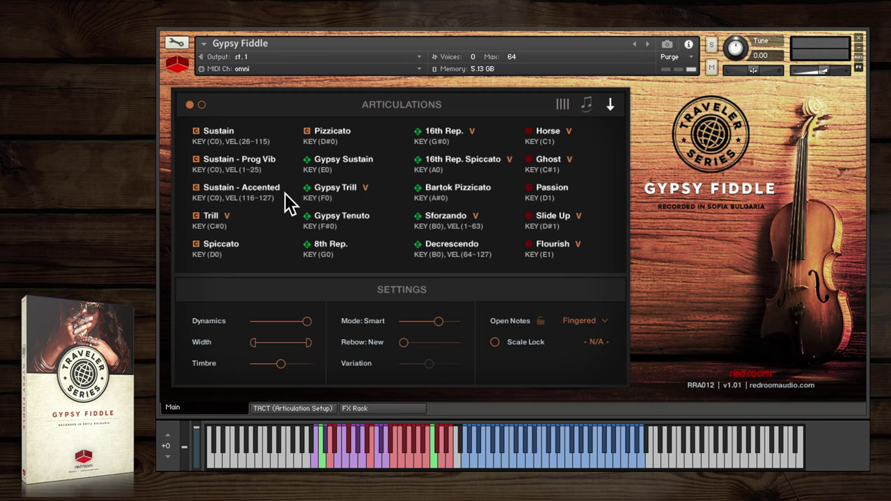
Make Trill the active articulation and widen its interval from Min to Maj
{"action": "left_click", "coordinate": [256, 217]}
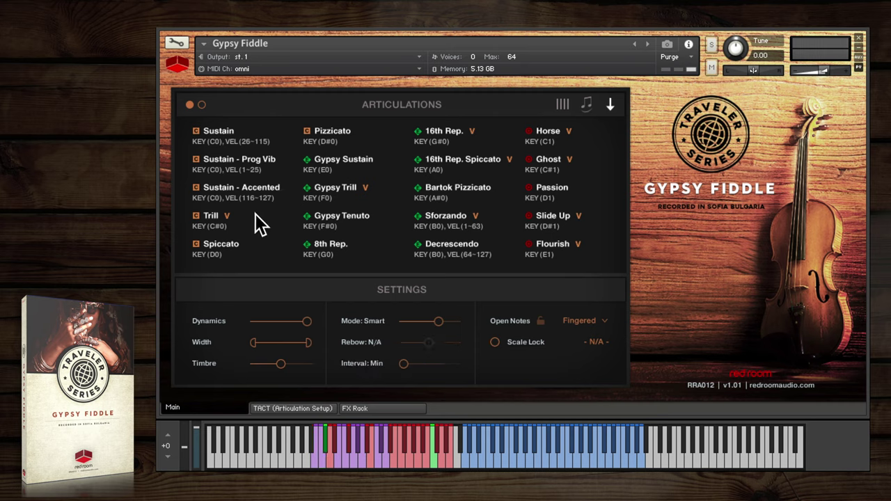
{"action": "mouse_move", "coordinate": [404, 370]}
{"action": "left_mouse_down"}
{"action": "mouse_move", "coordinate": [474, 370]}
{"action": "mouse_move", "coordinate": [396, 363]}
{"action": "left_mouse_up"}
{"action": "left_click_drag", "start_coordinate": [404, 363], "coordinate": [480, 364]}
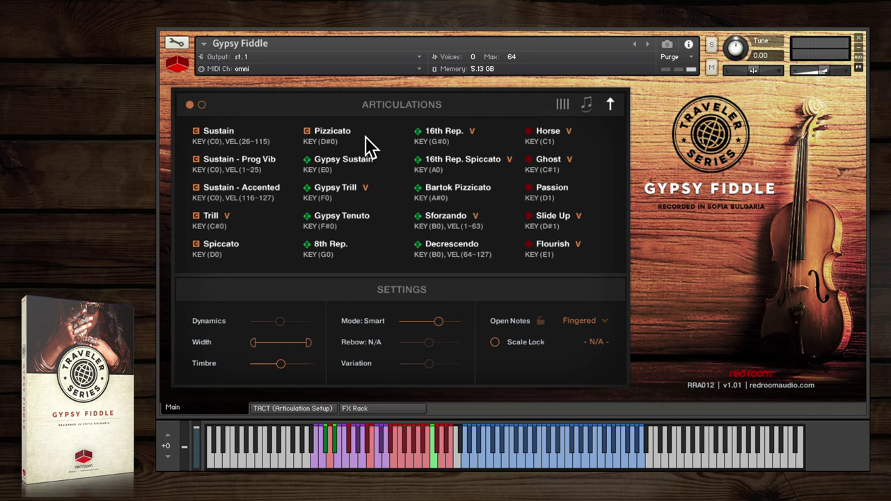
Try the second variation and long note length, then show articulation page two
{"action": "left_click", "coordinate": [202, 105]}
{"action": "left_click", "coordinate": [189, 105]}
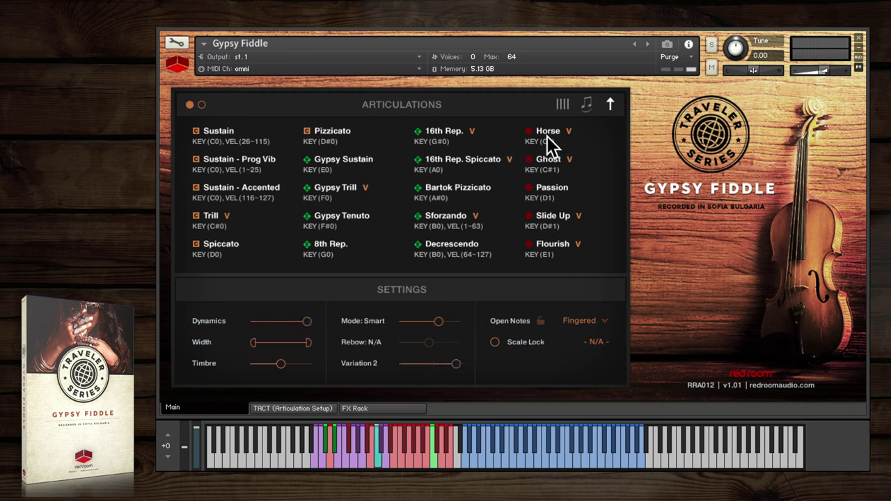
{"action": "left_click_drag", "start_coordinate": [432, 365], "coordinate": [413, 360]}
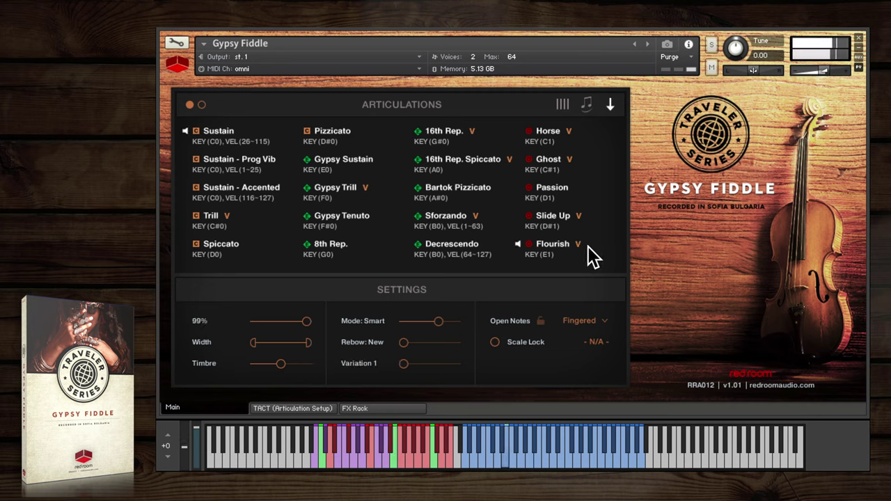
{"action": "left_click", "coordinate": [201, 104]}
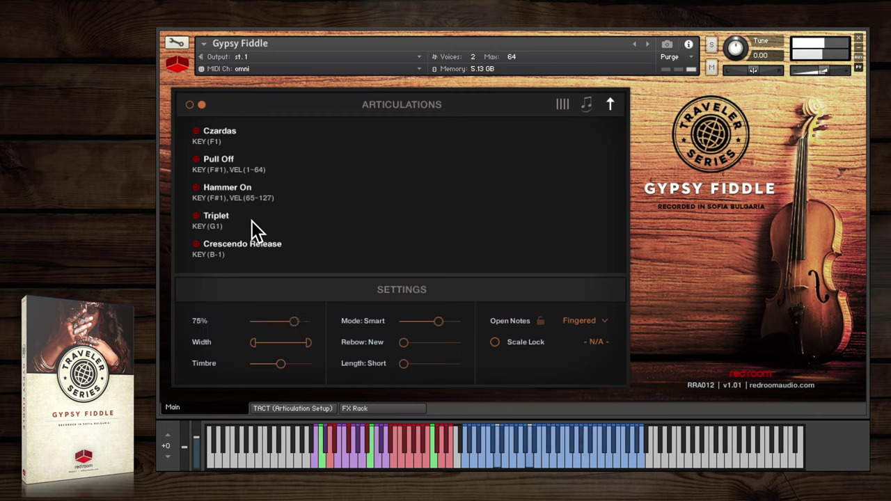
{"action": "left_click", "coordinate": [190, 104]}
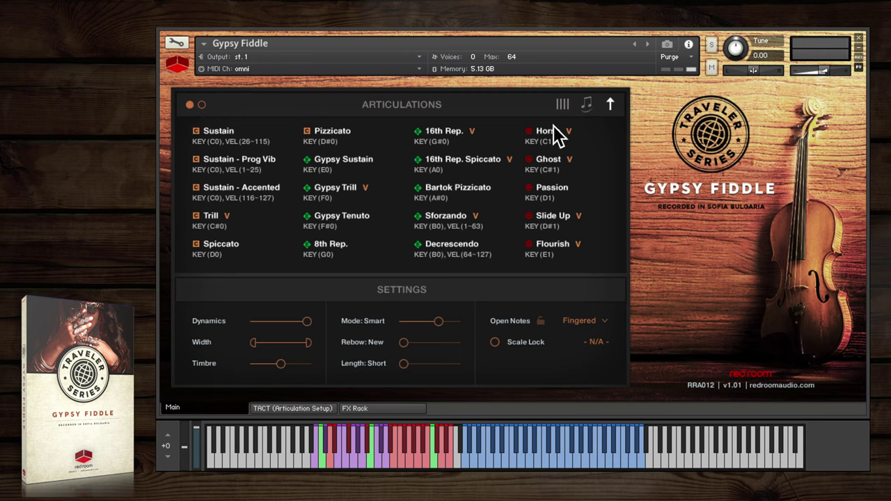
{"action": "mouse_move", "coordinate": [404, 364]}
{"action": "left_mouse_down"}
{"action": "mouse_move", "coordinate": [452, 362]}
{"action": "mouse_move", "coordinate": [404, 363]}
{"action": "left_mouse_up"}
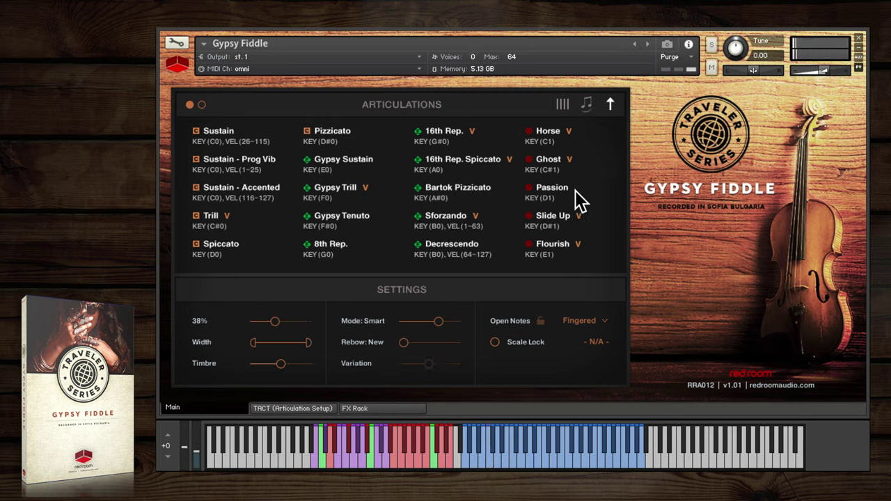
{"action": "left_click", "coordinate": [202, 104]}
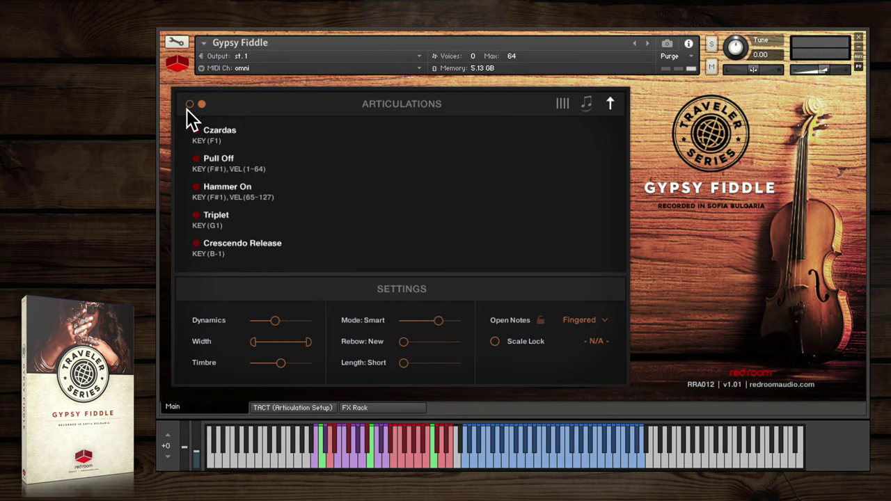
Return to the first articulation page and make 16th Rep. the active articulation
{"action": "left_click", "coordinate": [189, 105]}
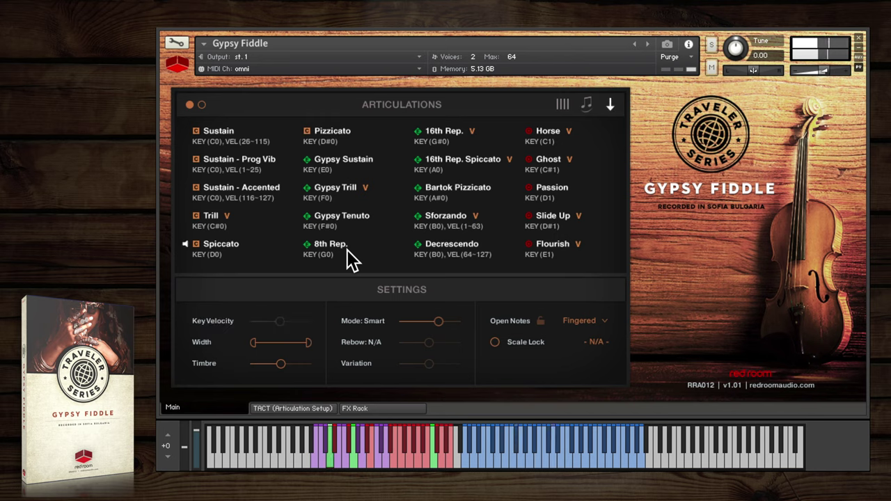
{"action": "left_click", "coordinate": [478, 134]}
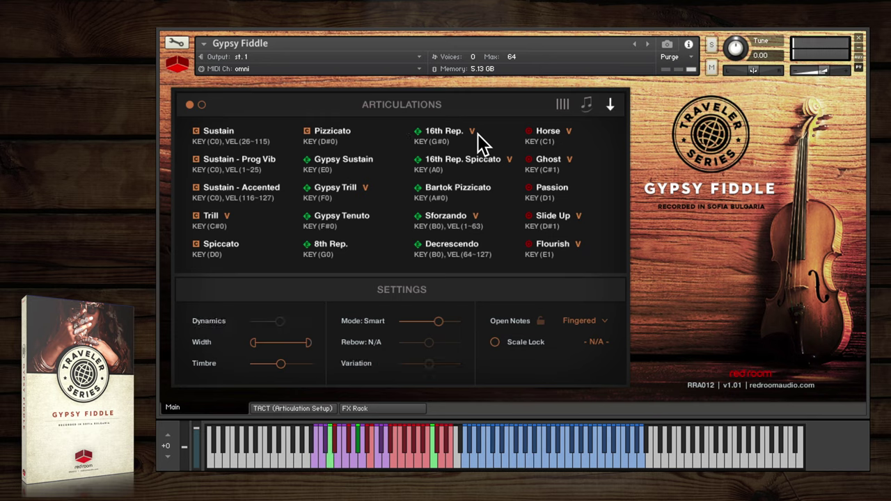
Audition 16th Rep. Spiccato, Bartok Pizzicato, Sforzando and Decrescendo in turn
{"action": "left_click", "coordinate": [504, 165]}
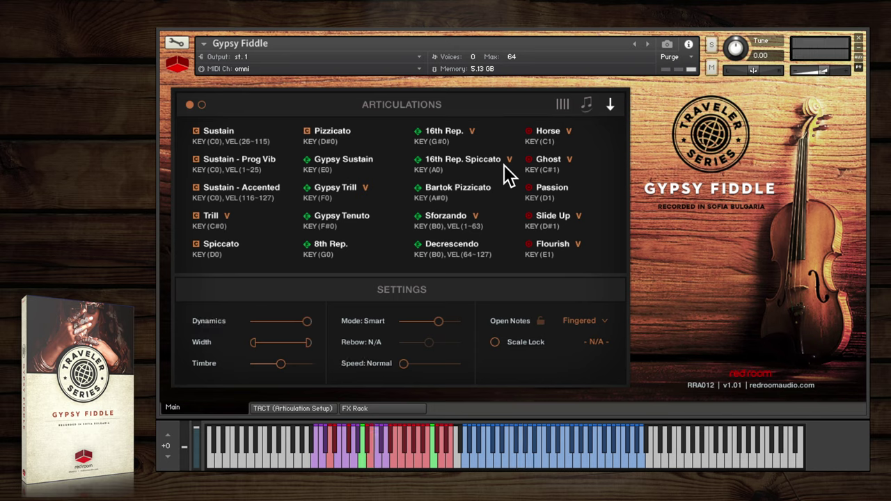
{"action": "left_click", "coordinate": [482, 200]}
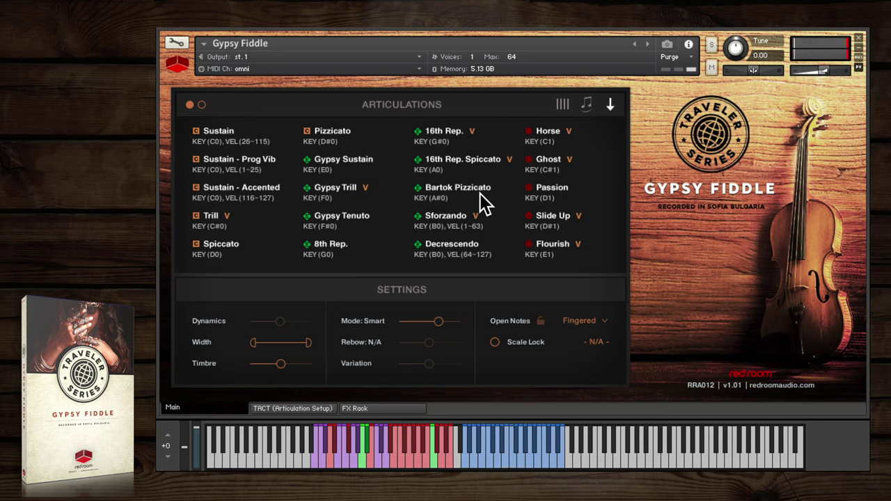
{"action": "left_click", "coordinate": [485, 226]}
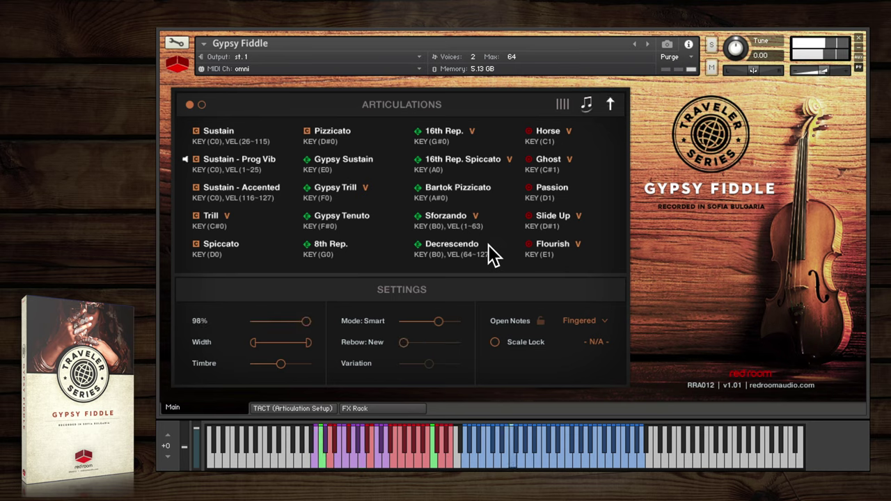
{"action": "left_click", "coordinate": [488, 244]}
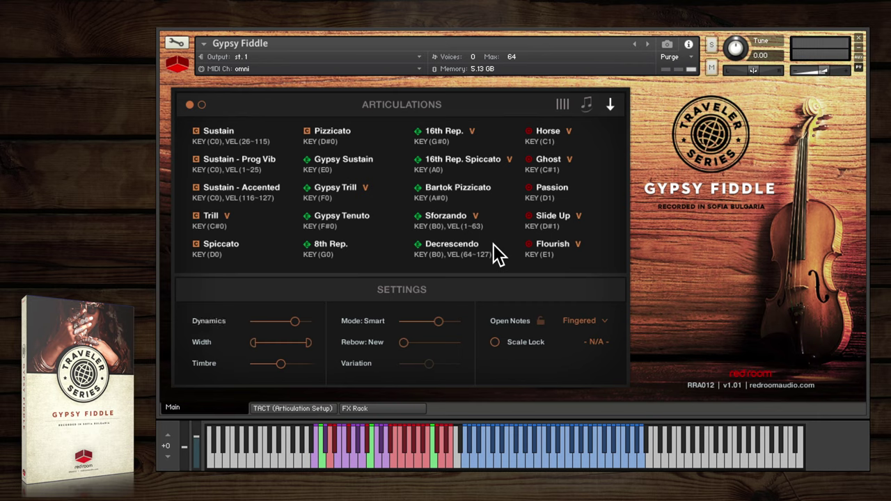
Open the TACT setup and page through to the last page of articulation rules
{"action": "left_click", "coordinate": [319, 407]}
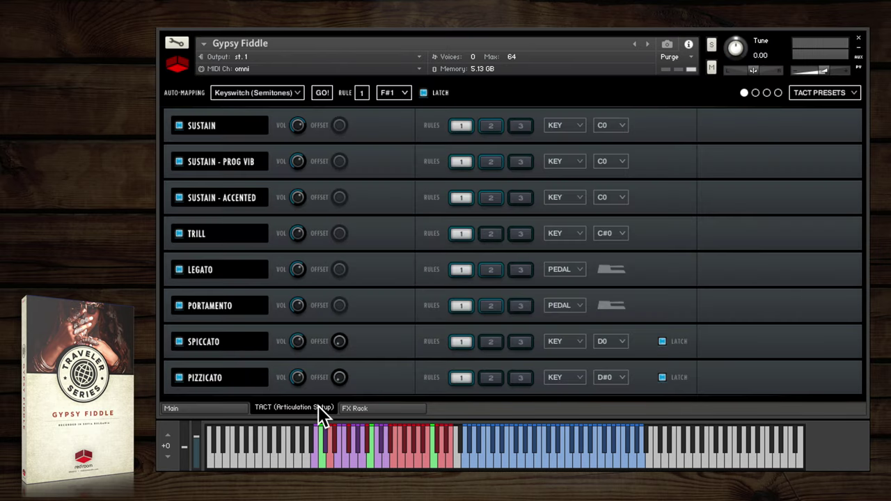
{"action": "left_click", "coordinate": [756, 92]}
{"action": "left_click", "coordinate": [767, 92]}
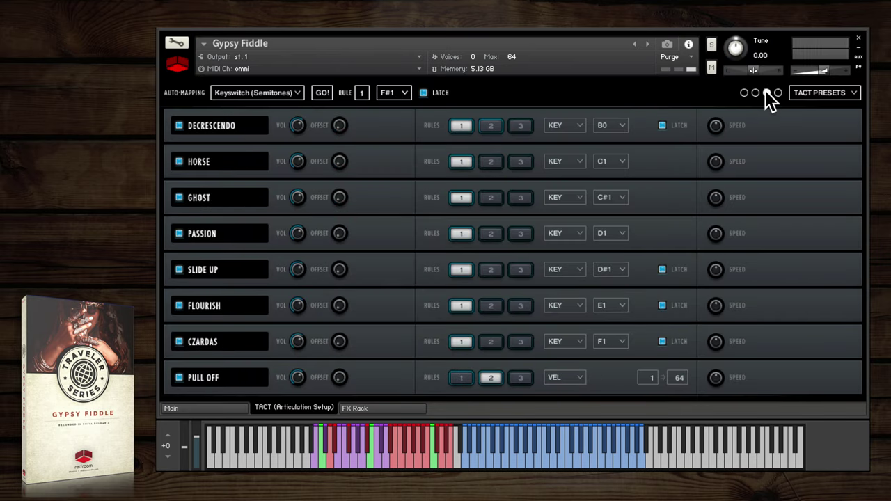
{"action": "left_click", "coordinate": [778, 93]}
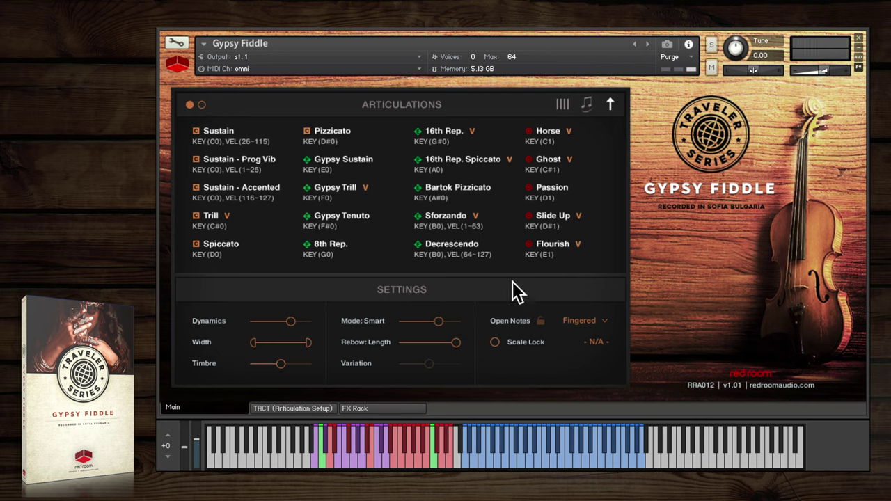
Try Rebow set to New, then return it to Length
{"action": "left_click_drag", "start_coordinate": [456, 342], "coordinate": [403, 342]}
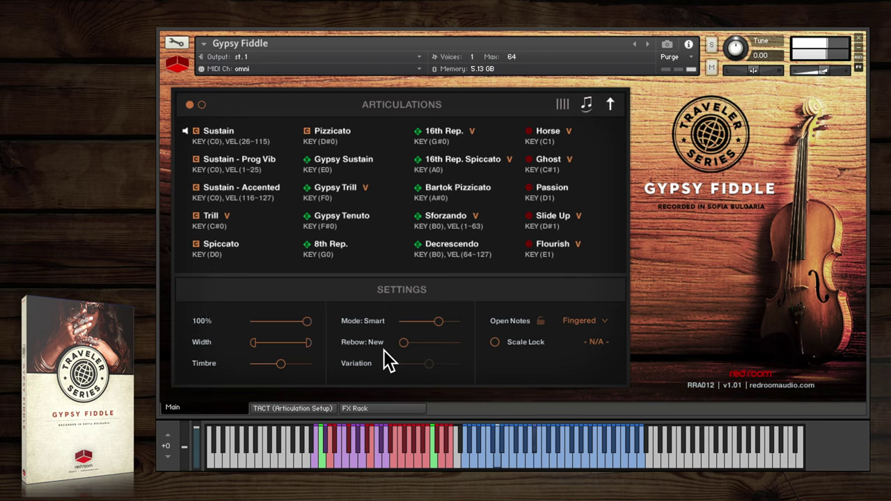
{"action": "left_click_drag", "start_coordinate": [404, 343], "coordinate": [466, 355]}
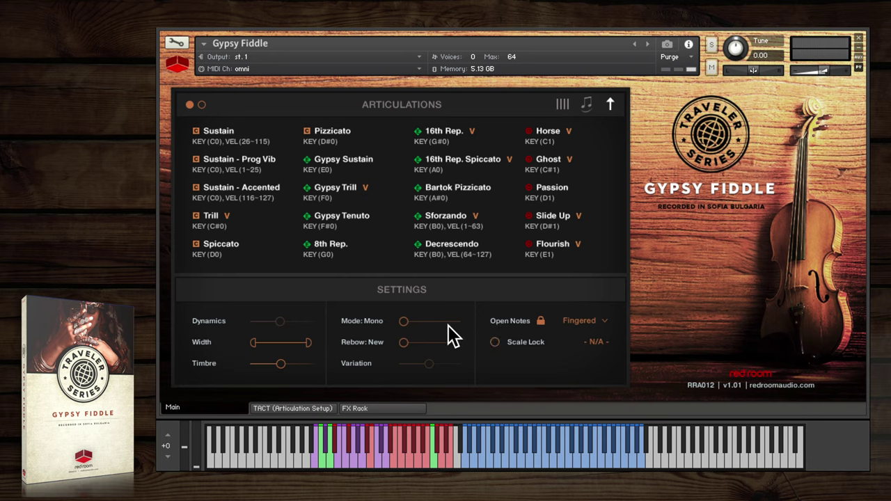
Dismiss the Mode MIDI learn option and raise Dynamics to about 65%
{"action": "right_click", "coordinate": [406, 322]}
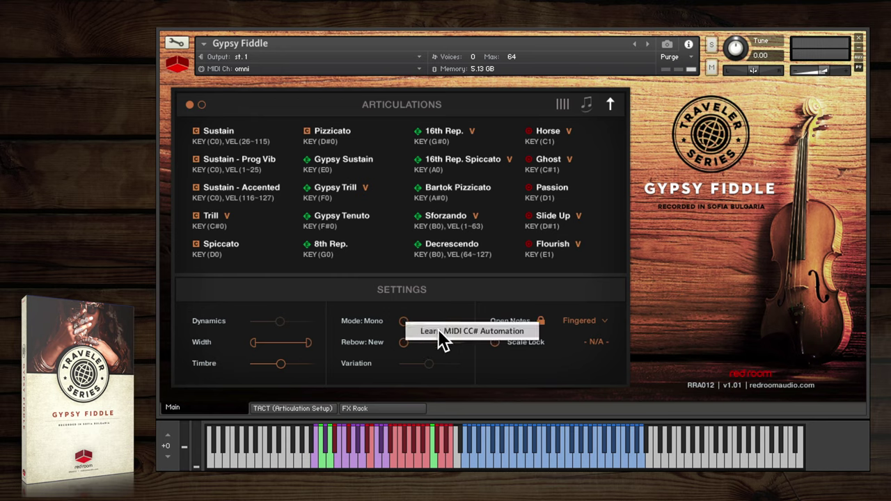
{"action": "left_click", "coordinate": [387, 340]}
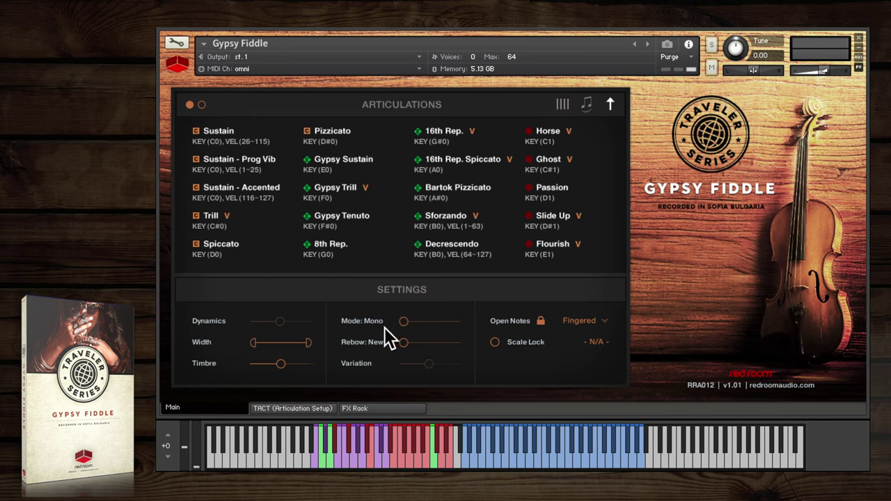
{"action": "mouse_move", "coordinate": [203, 443]}
{"action": "left_mouse_down"}
{"action": "mouse_move", "coordinate": [199, 449]}
{"action": "mouse_move", "coordinate": [199, 424]}
{"action": "mouse_move", "coordinate": [195, 455]}
{"action": "left_mouse_up"}
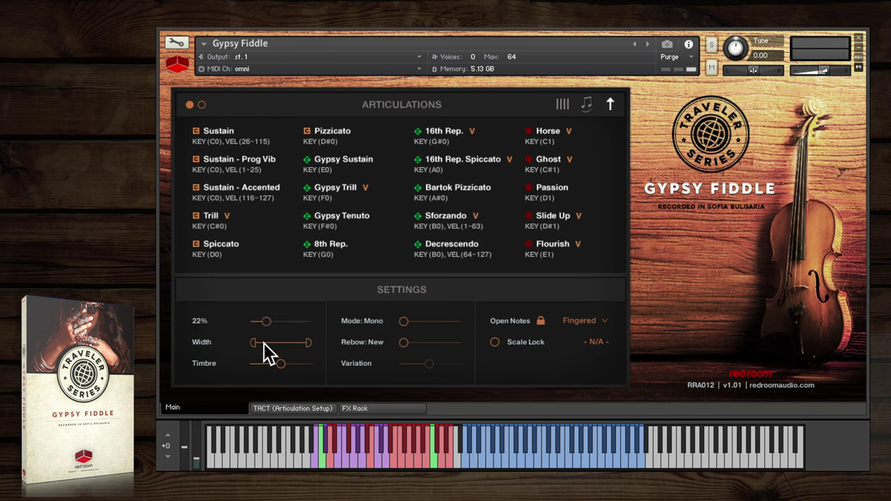
{"action": "left_click_drag", "start_coordinate": [266, 336], "coordinate": [286, 333]}
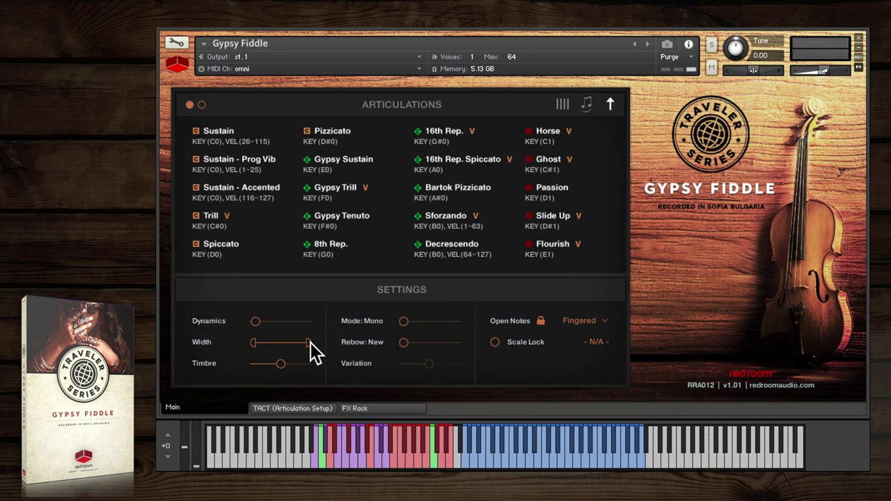
Restore Width to its full range and push Timbre nearly all the way to bright
{"action": "left_click_drag", "start_coordinate": [310, 341], "coordinate": [254, 363]}
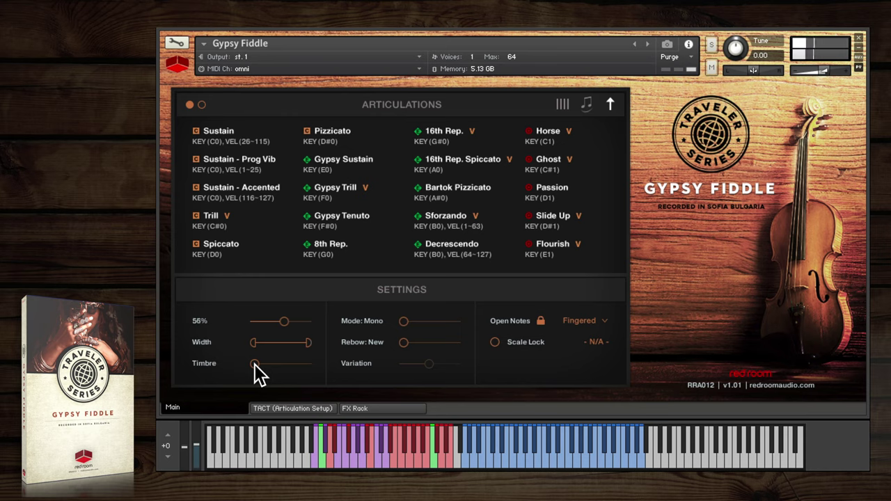
{"action": "left_click_drag", "start_coordinate": [255, 364], "coordinate": [280, 364]}
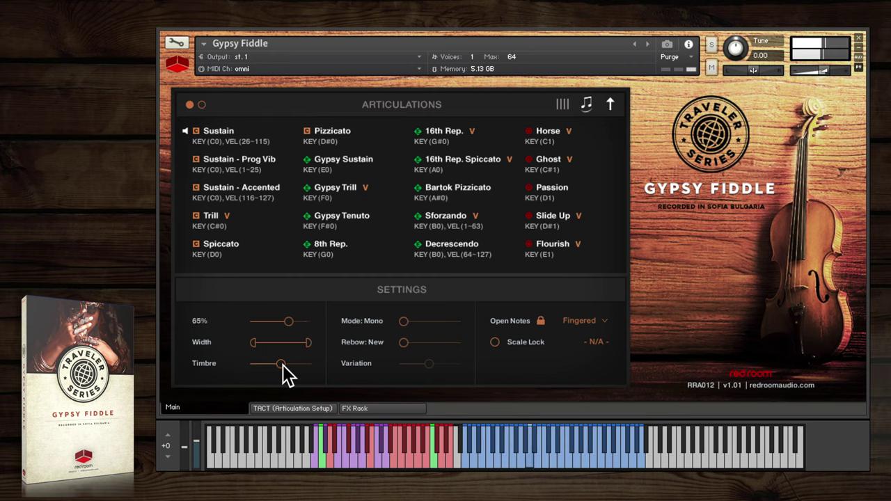
{"action": "left_click_drag", "start_coordinate": [286, 365], "coordinate": [305, 364]}
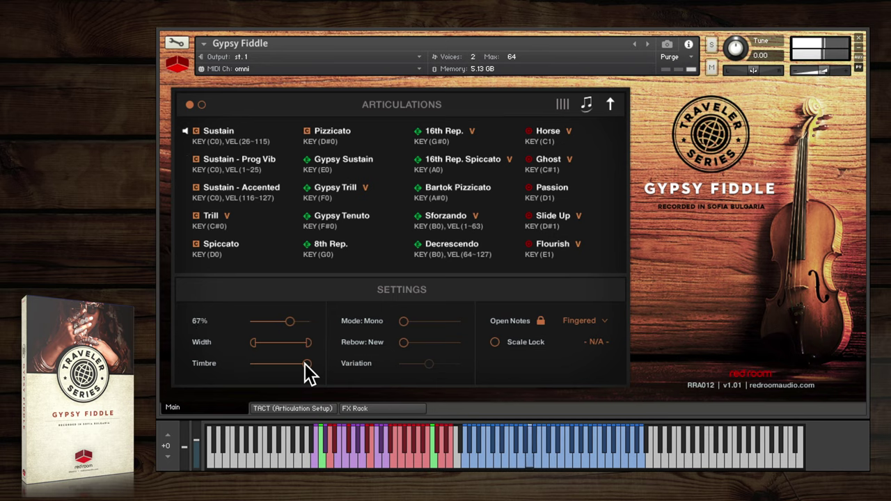
Recentre the Timbre slider, then step Mode through Poly and Smart to DS
{"action": "left_click_drag", "start_coordinate": [309, 372], "coordinate": [284, 371]}
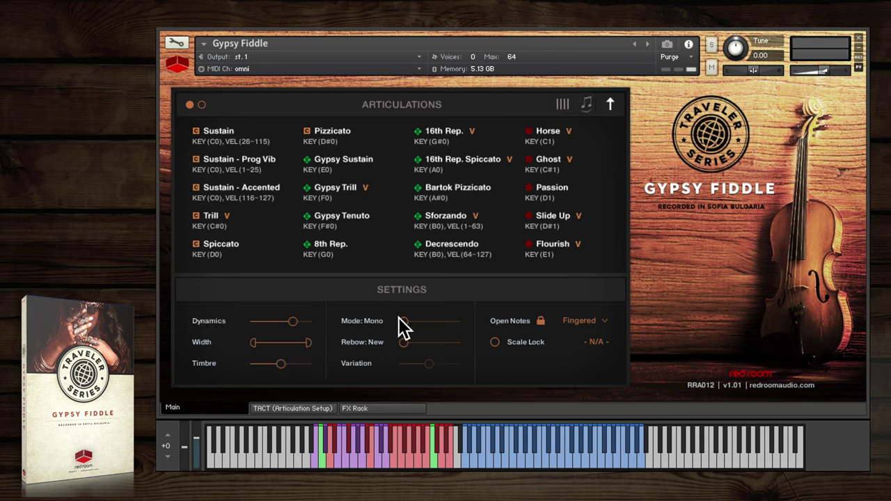
{"action": "mouse_move", "coordinate": [402, 321]}
{"action": "left_mouse_down"}
{"action": "mouse_move", "coordinate": [460, 321]}
{"action": "mouse_move", "coordinate": [390, 322]}
{"action": "left_mouse_up"}
{"action": "left_click_drag", "start_coordinate": [405, 322], "coordinate": [419, 322]}
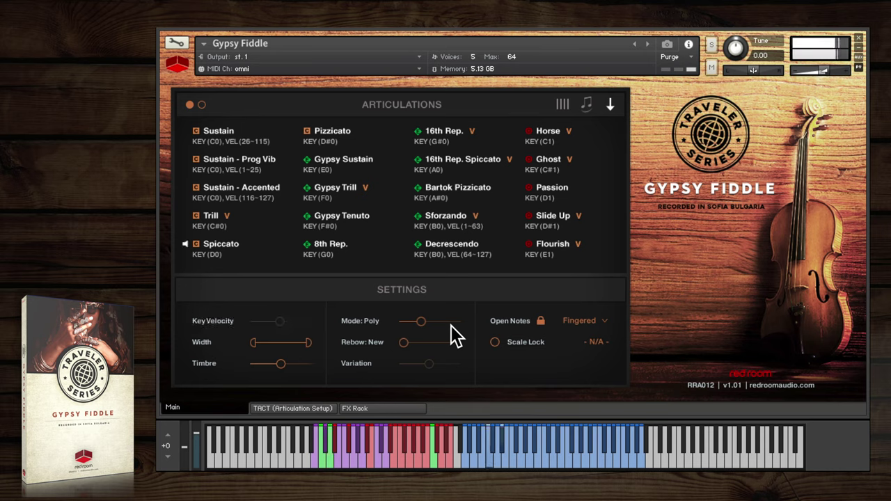
{"action": "left_click", "coordinate": [434, 331]}
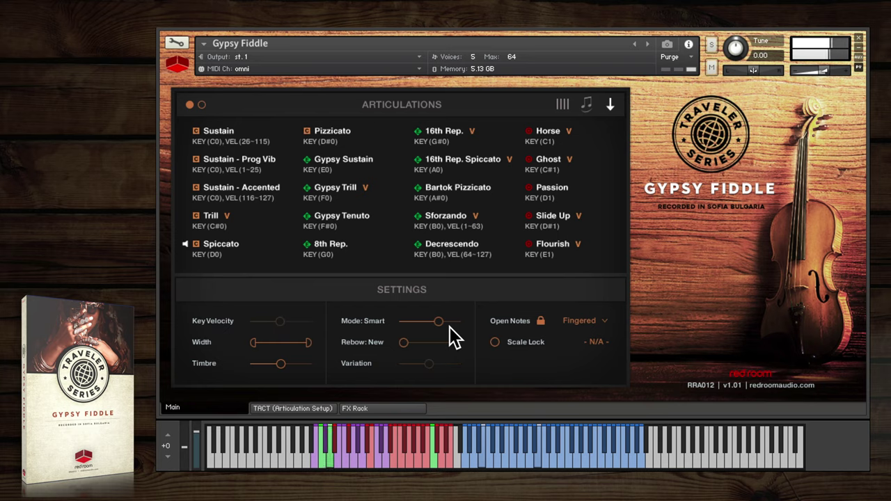
{"action": "left_click_drag", "start_coordinate": [449, 326], "coordinate": [460, 327]}
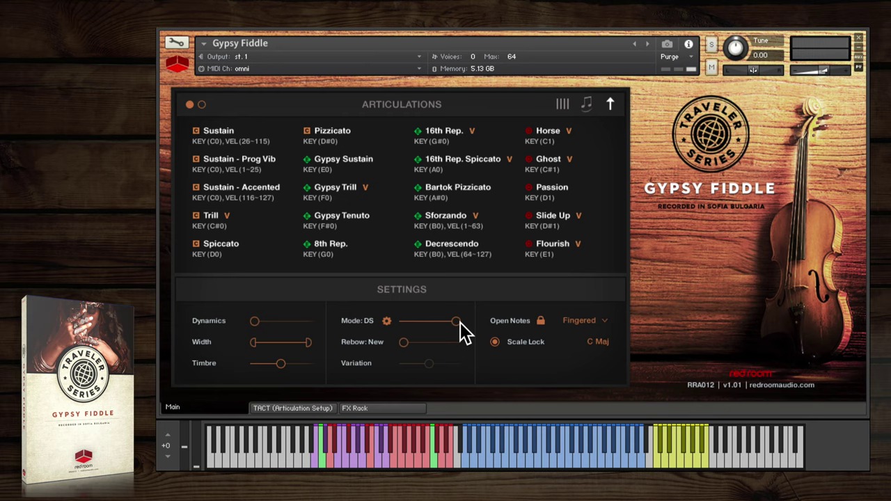
{"action": "left_click", "coordinate": [387, 320]}
{"action": "left_click", "coordinate": [275, 318]}
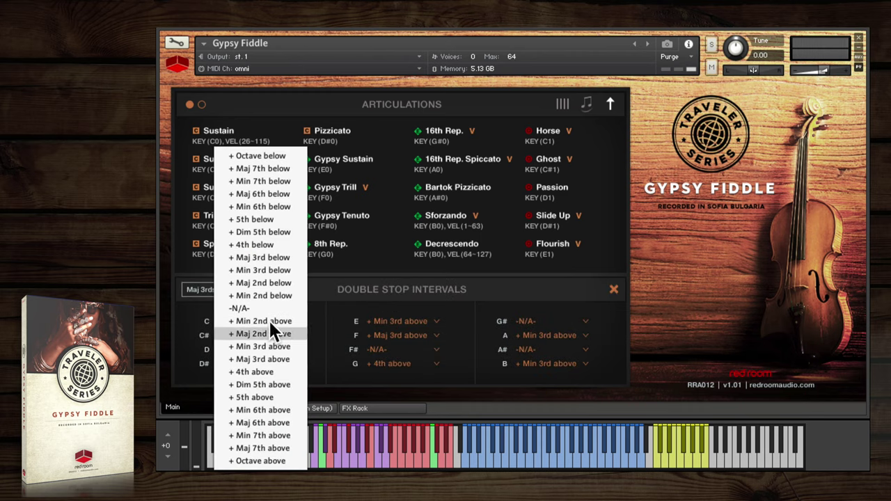
{"action": "left_click", "coordinate": [267, 321]}
{"action": "left_click", "coordinate": [270, 325]}
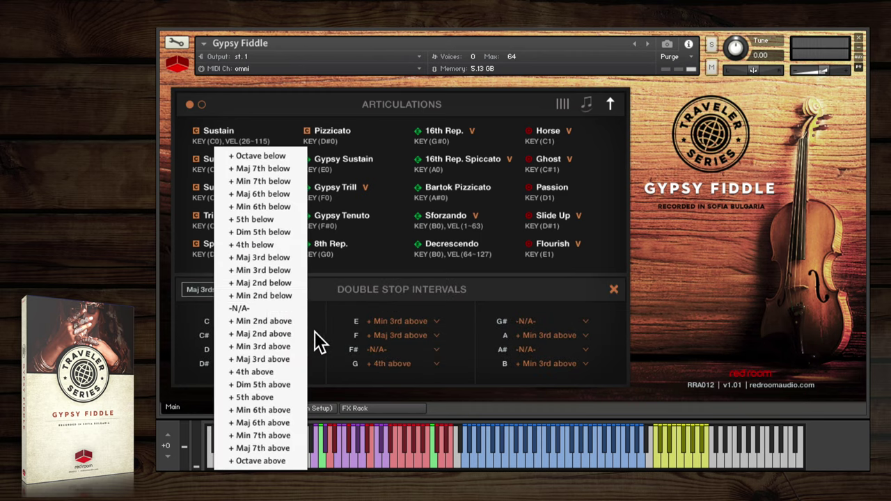
{"action": "left_click", "coordinate": [317, 328]}
{"action": "left_click", "coordinate": [259, 289]}
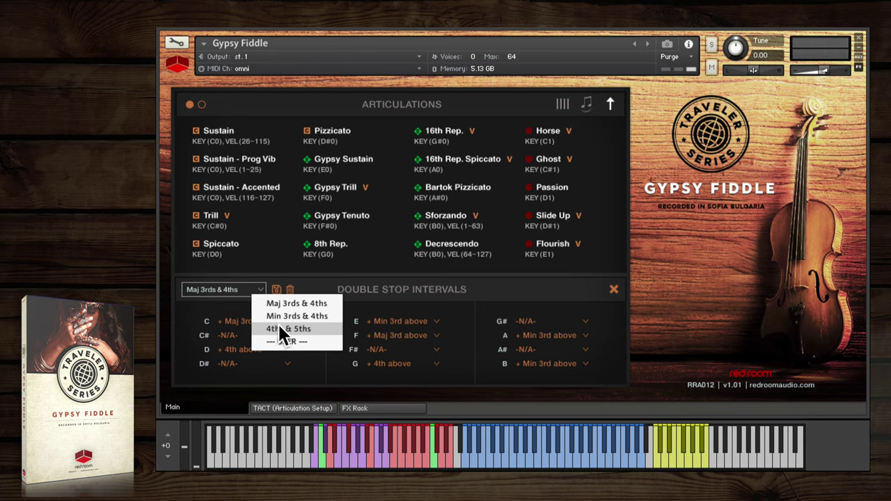
{"action": "left_click", "coordinate": [279, 325]}
{"action": "left_click", "coordinate": [382, 331]}
{"action": "left_click", "coordinate": [333, 332]}
{"action": "left_click", "coordinate": [261, 291]}
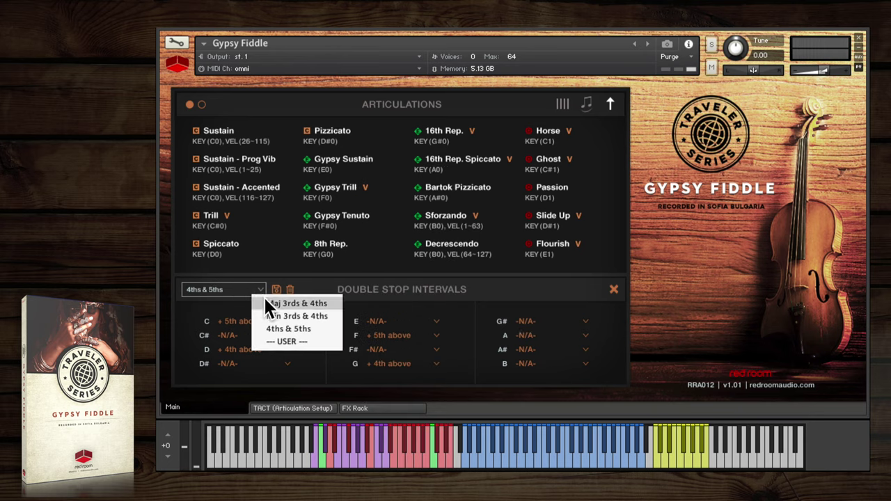
{"action": "left_click", "coordinate": [266, 303]}
{"action": "left_click", "coordinate": [613, 289]}
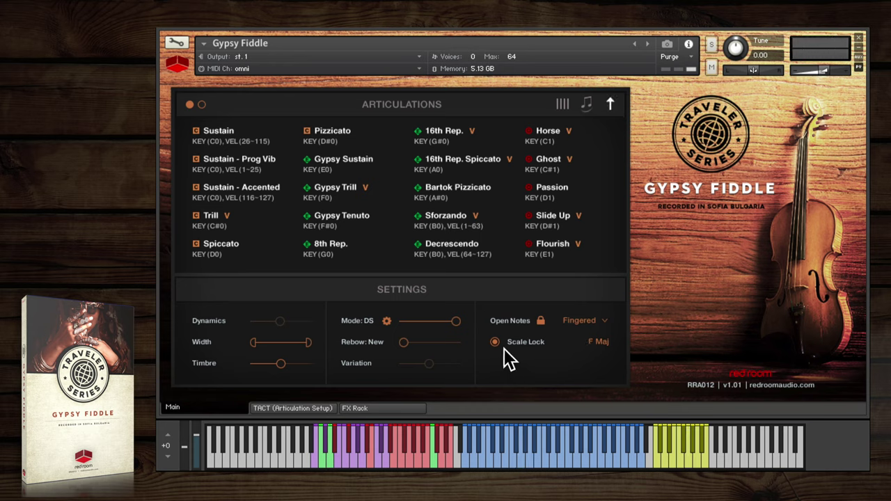
Turn off Scale Lock, move Variation to its first setting, and set Open Notes to Open
{"action": "left_click", "coordinate": [496, 343]}
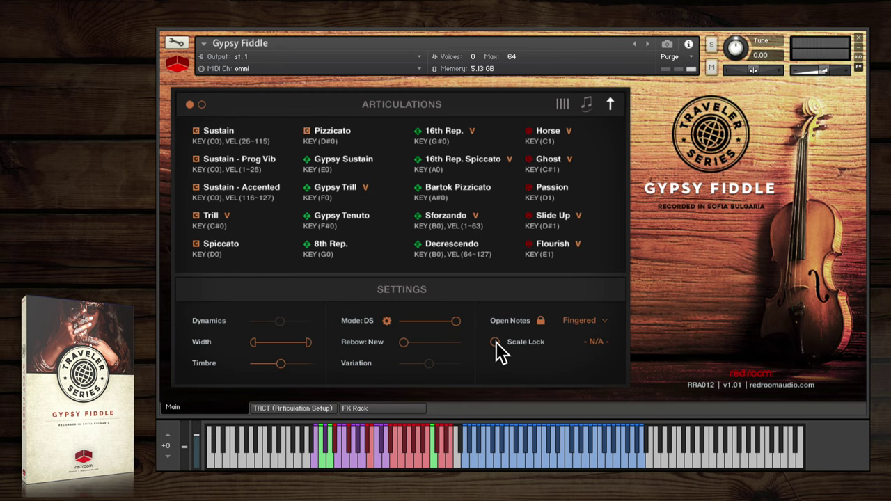
{"action": "left_click_drag", "start_coordinate": [428, 364], "coordinate": [404, 365]}
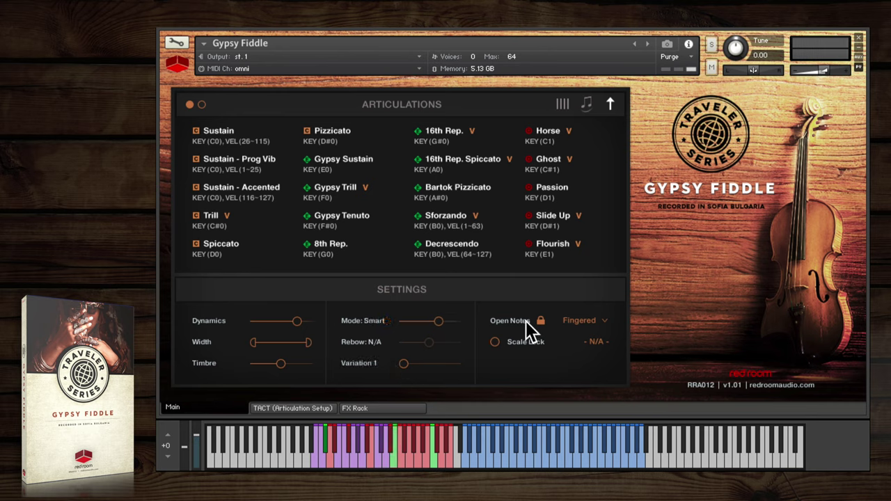
{"action": "left_click", "coordinate": [576, 320]}
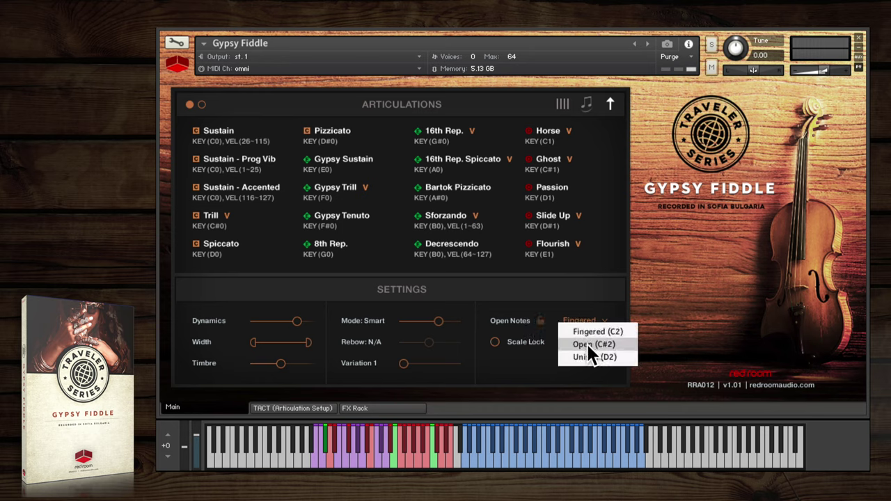
{"action": "left_click", "coordinate": [586, 344]}
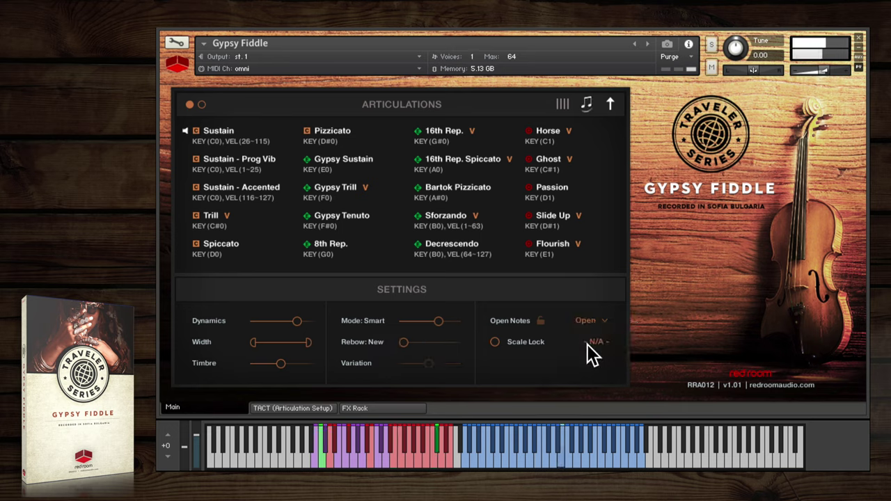
Switch Open Notes to Fingered, then try Unison
{"action": "left_click", "coordinate": [587, 322]}
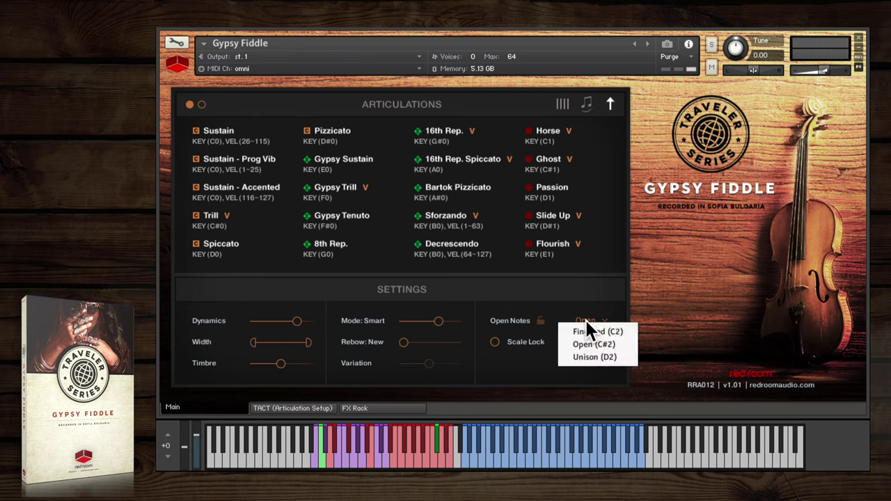
{"action": "left_click", "coordinate": [588, 332]}
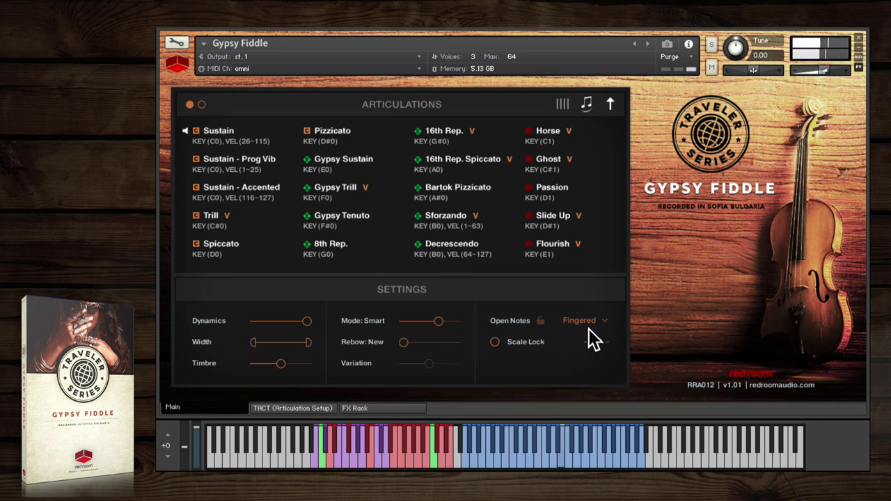
{"action": "left_click", "coordinate": [593, 340]}
{"action": "left_click", "coordinate": [590, 351]}
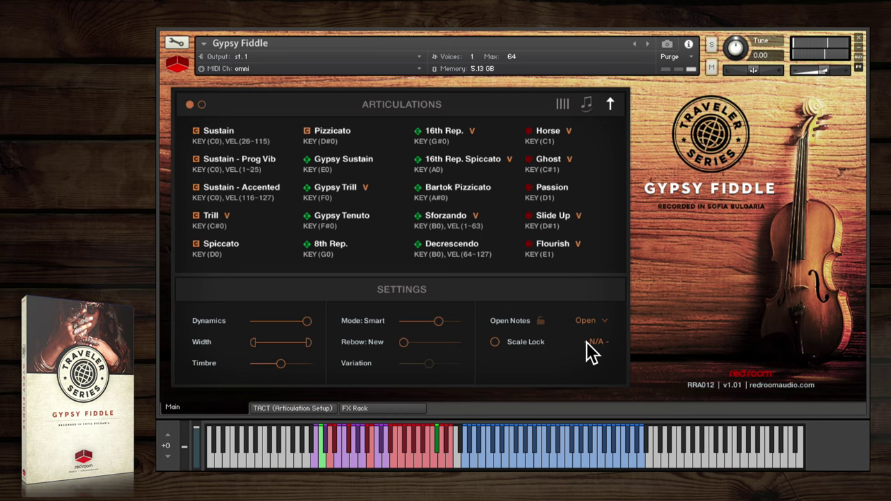
{"action": "left_click", "coordinate": [586, 320]}
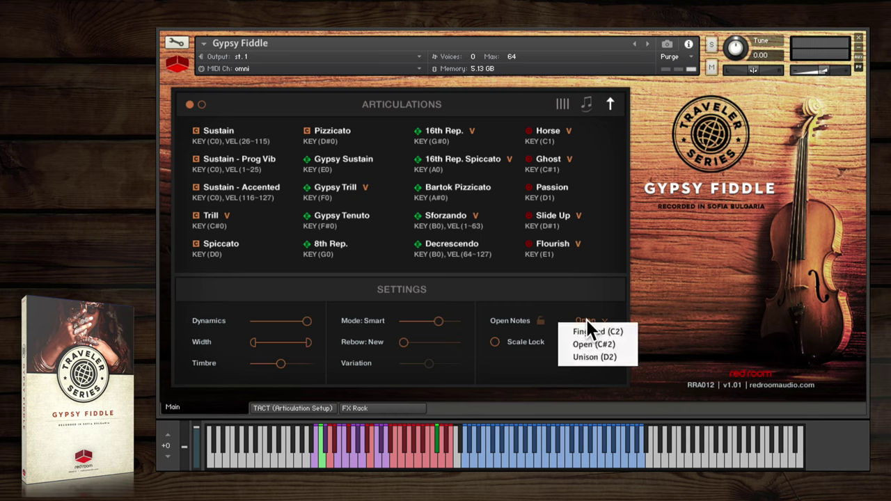
{"action": "left_click", "coordinate": [588, 357]}
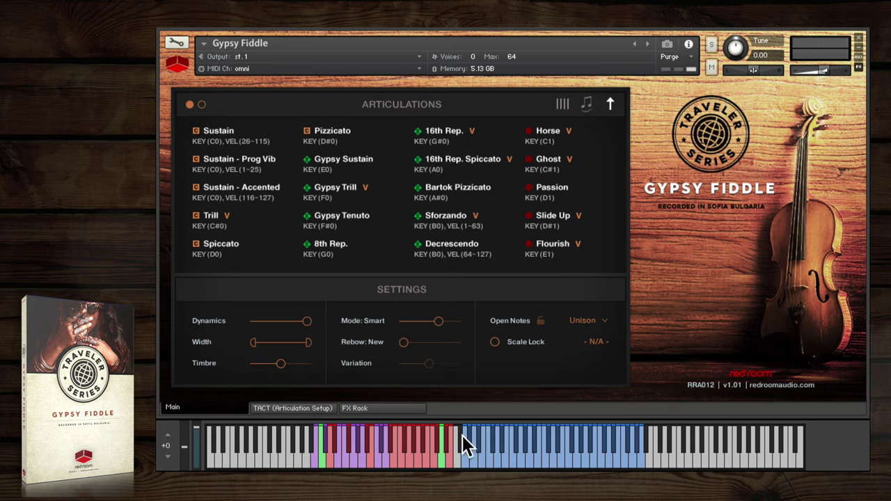
Set Open Notes back to Fingered and toggle its lock
{"action": "left_click", "coordinate": [434, 454]}
{"action": "left_click", "coordinate": [586, 322]}
{"action": "left_click", "coordinate": [588, 330]}
{"action": "left_click", "coordinate": [546, 320]}
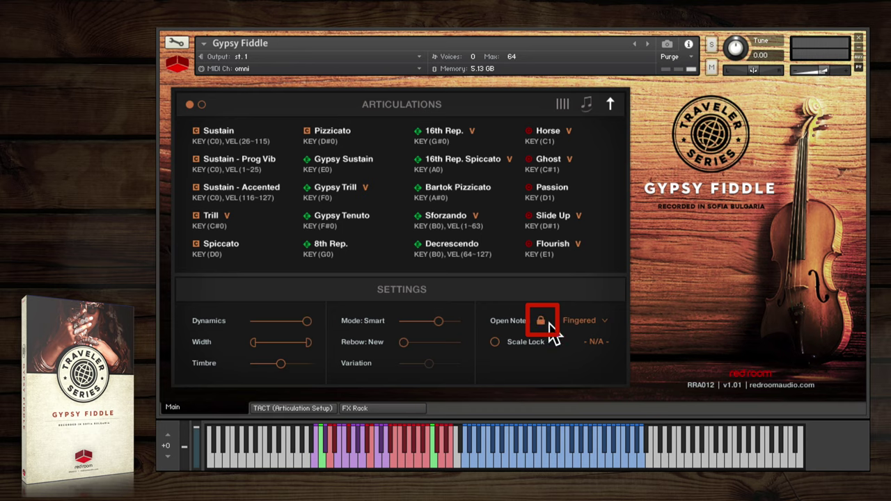
{"action": "left_click", "coordinate": [543, 324]}
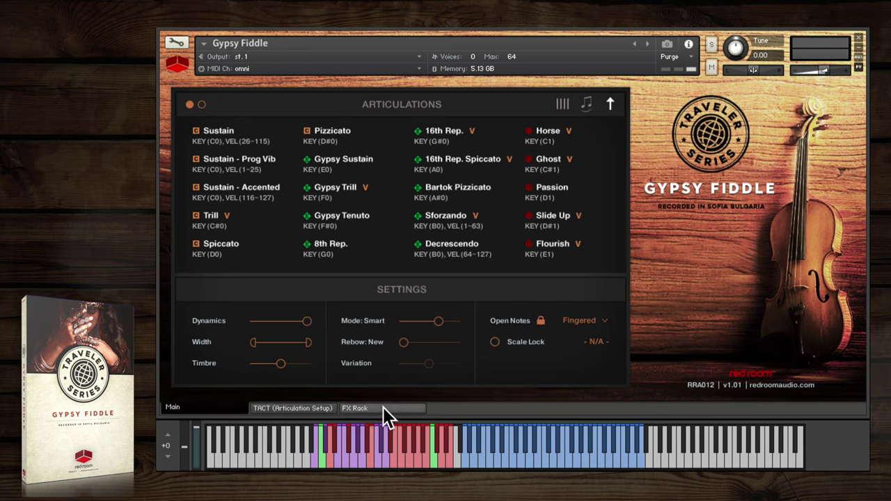
In the FX Rack, load Hot Solo in slot 1, Rotator in slot 2, and Convolution in slot 3
{"action": "left_click", "coordinate": [383, 408]}
{"action": "left_click", "coordinate": [224, 219]}
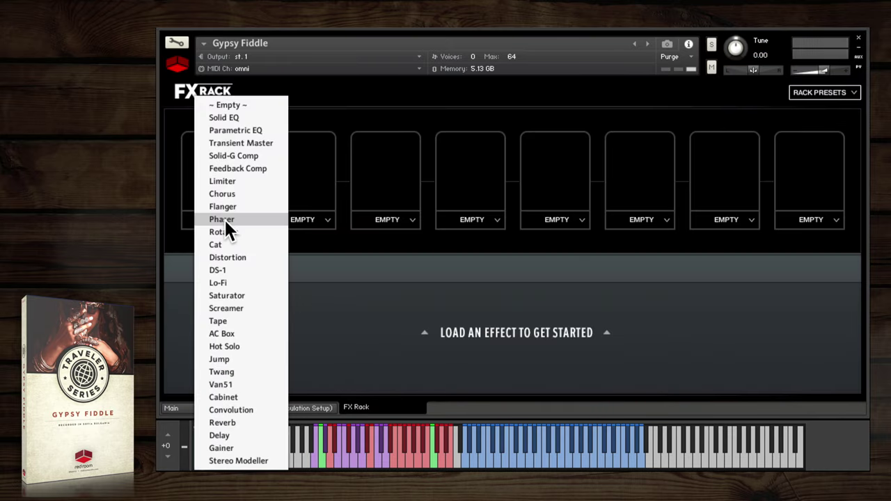
{"action": "left_click", "coordinate": [226, 346]}
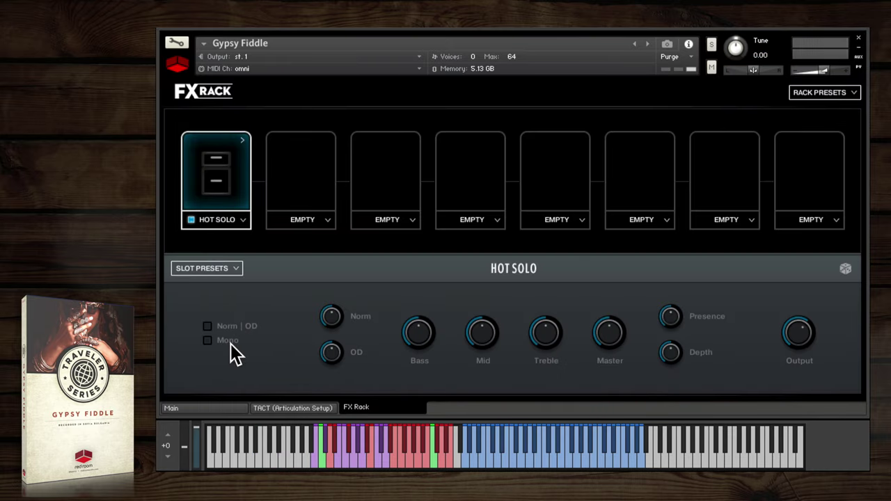
{"action": "left_click", "coordinate": [317, 220]}
{"action": "left_click", "coordinate": [320, 410]}
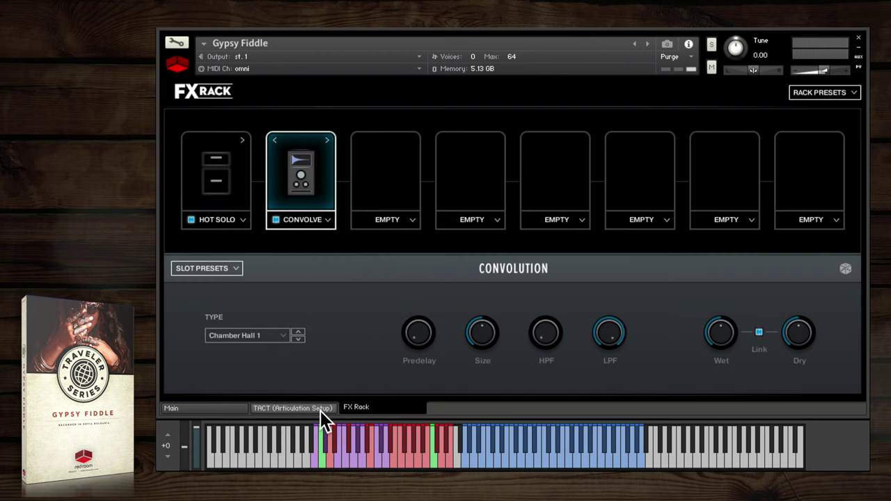
{"action": "left_click", "coordinate": [326, 141]}
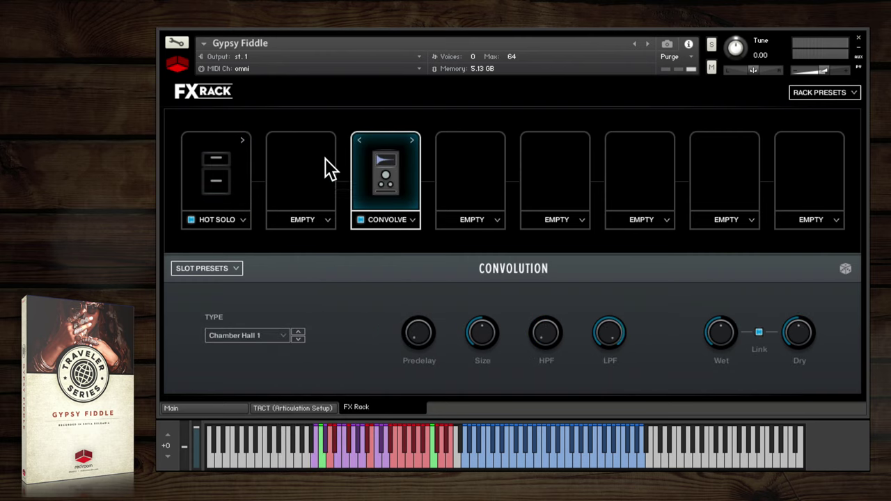
{"action": "left_click", "coordinate": [313, 220]}
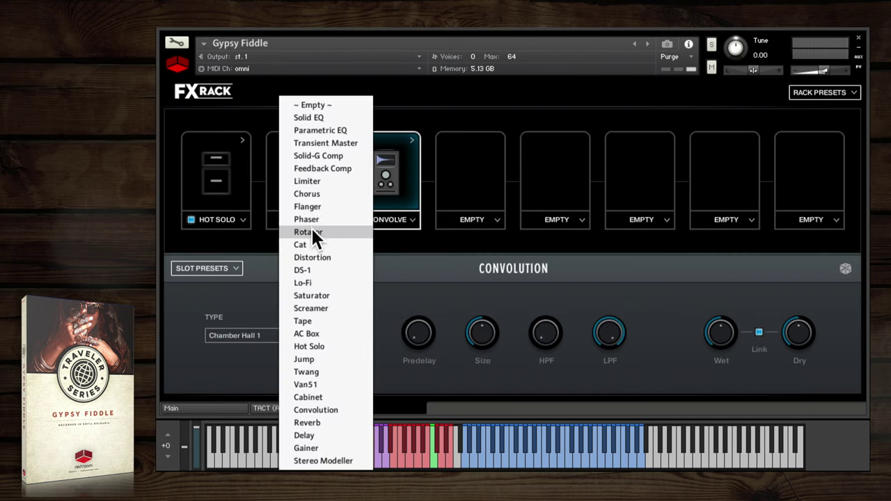
{"action": "left_click", "coordinate": [311, 232]}
Show the Convolution controls and check the slot and rack preset options
{"action": "left_click", "coordinate": [379, 182]}
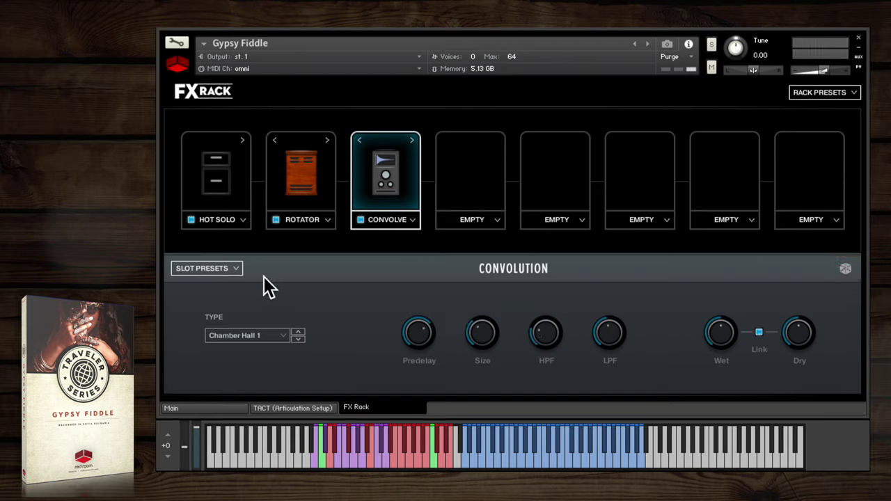
{"action": "left_click", "coordinate": [232, 268]}
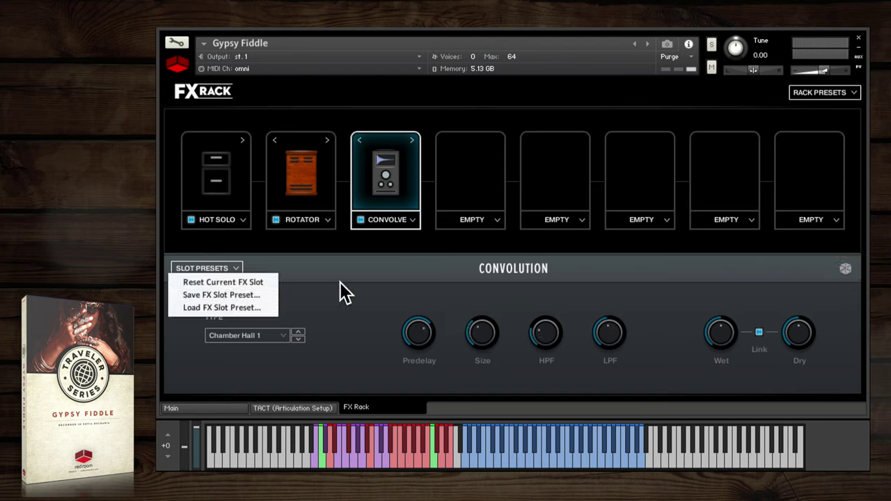
{"action": "left_click", "coordinate": [803, 96]}
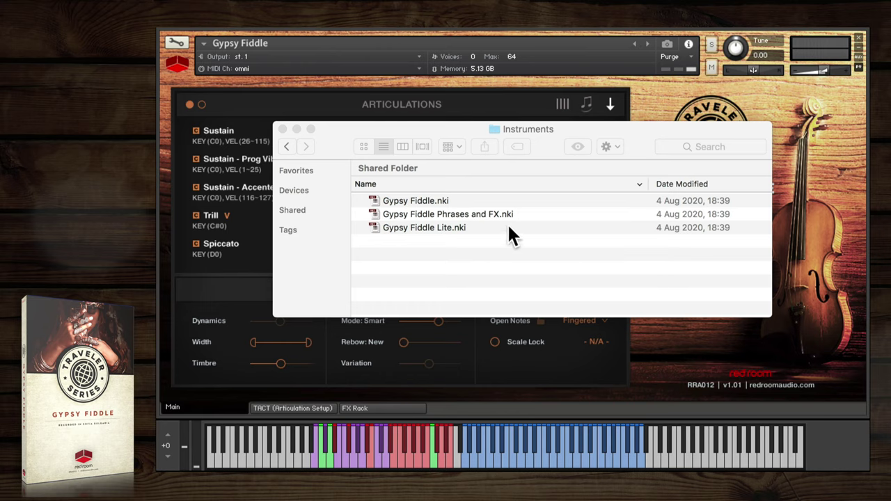
Load Gypsy Fiddle Lite.nki from Finder into Kontakt and switch its Mode from Poly to Smart
{"action": "left_click", "coordinate": [430, 228]}
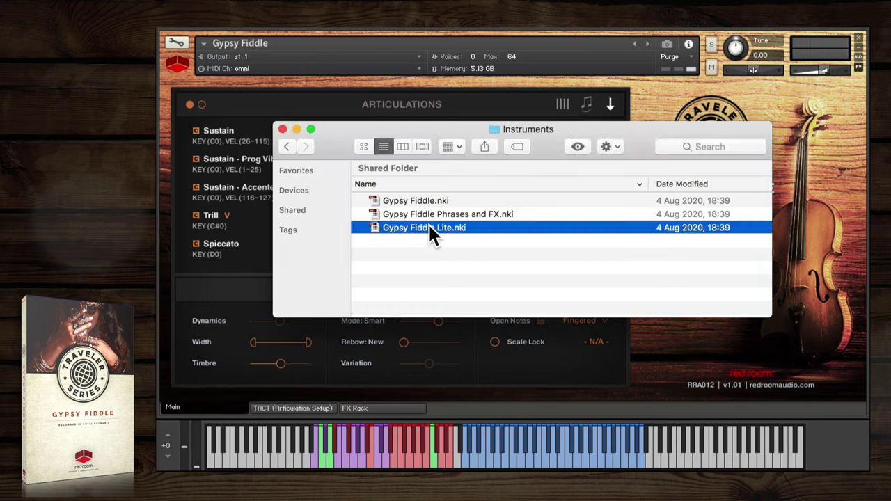
{"action": "left_click_drag", "start_coordinate": [429, 229], "coordinate": [407, 116]}
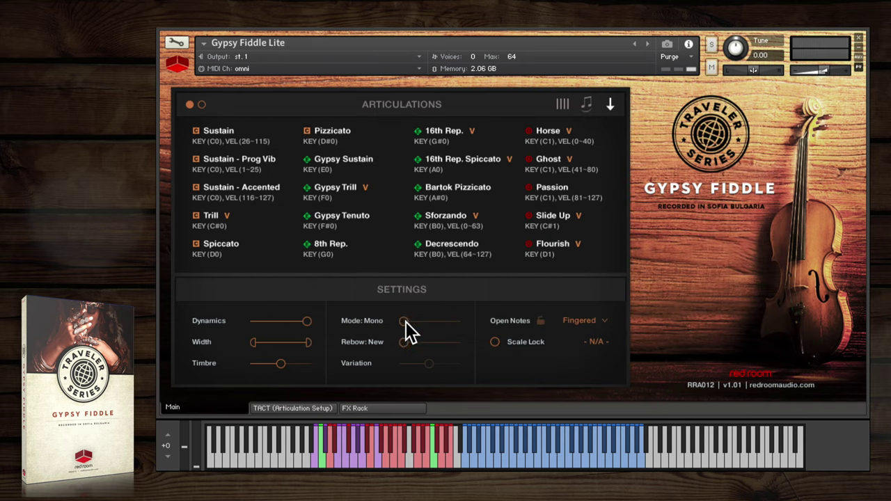
{"action": "left_click_drag", "start_coordinate": [421, 328], "coordinate": [430, 330]}
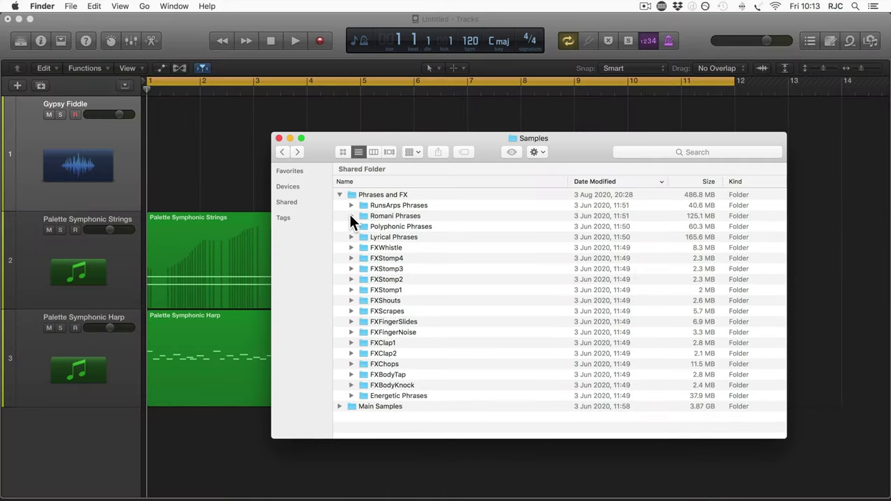
Place two copies of Phrase_Lyrical3_30.wav from Lyrical Phrases on track 1, then play the project
{"action": "left_click", "coordinate": [351, 236]}
{"action": "left_click_drag", "start_coordinate": [407, 290], "coordinate": [167, 143]}
{"action": "left_click_drag", "start_coordinate": [419, 334], "coordinate": [502, 117]}
{"action": "left_click", "coordinate": [278, 138]}
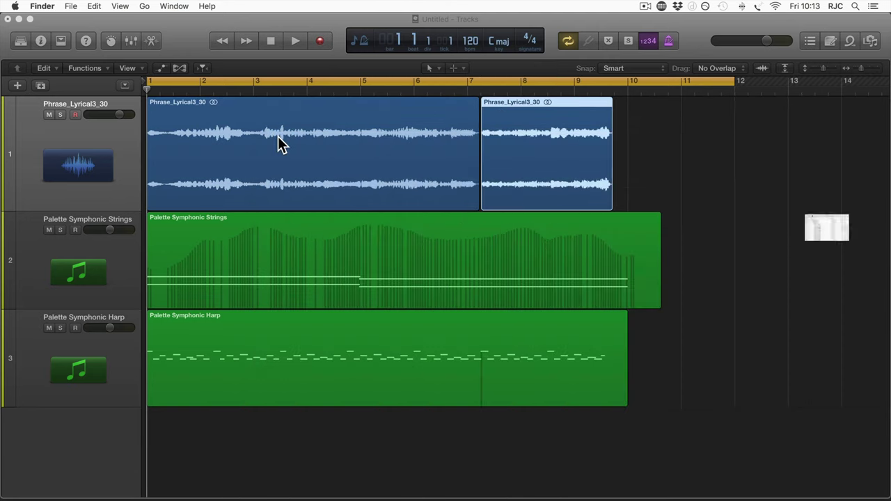
{"action": "left_click", "coordinate": [294, 41]}
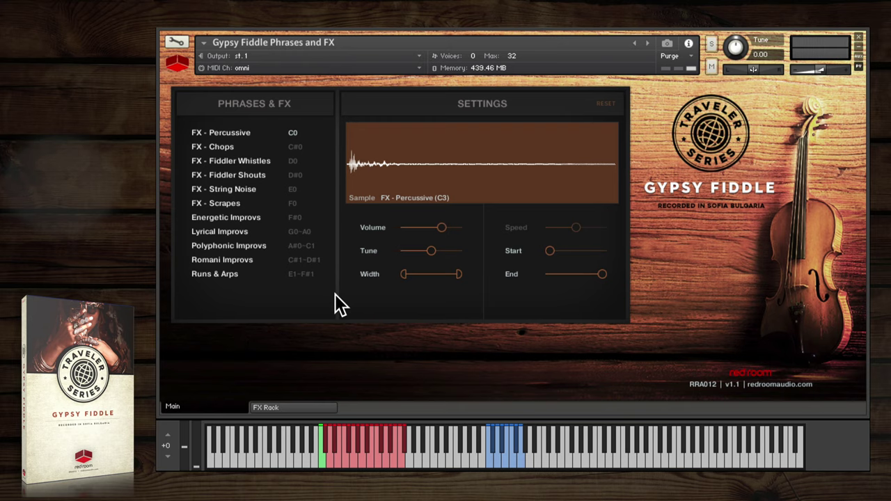
Audition FX - Chops, Fiddler Whistles, Fiddler Shouts and String Noise, ending on FX - Scrapes
{"action": "left_click", "coordinate": [314, 147]}
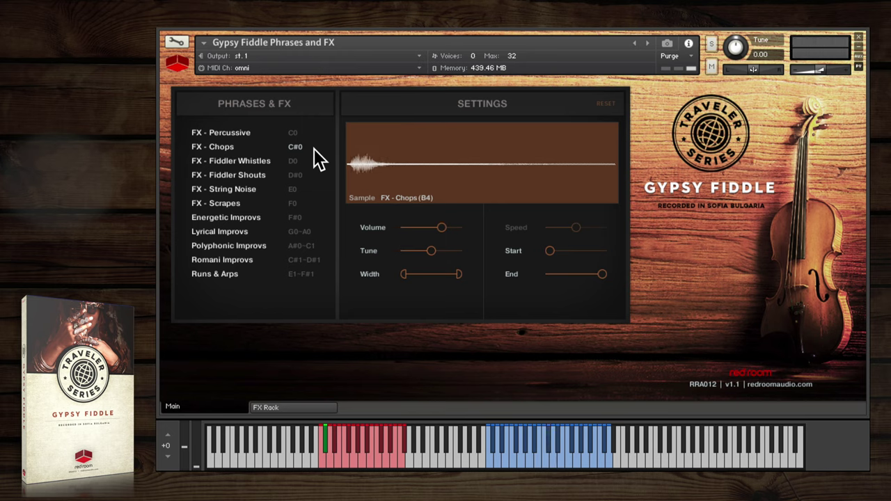
{"action": "left_click", "coordinate": [314, 163]}
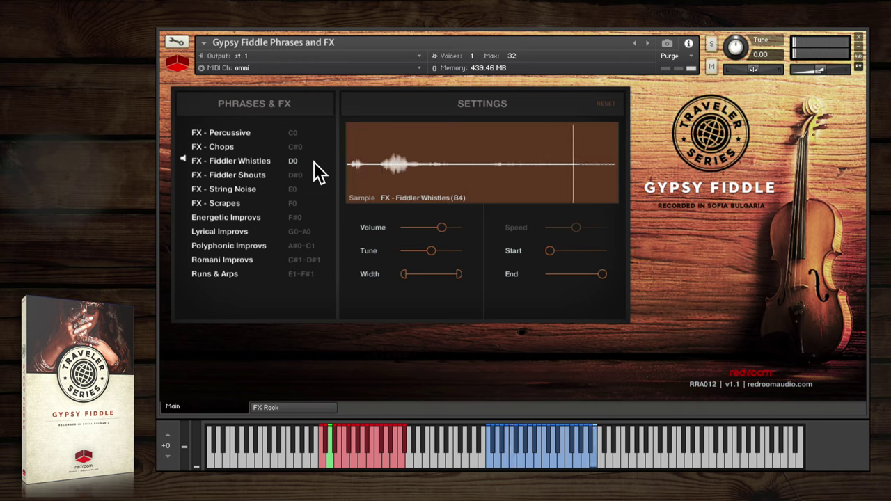
{"action": "left_click", "coordinate": [313, 175]}
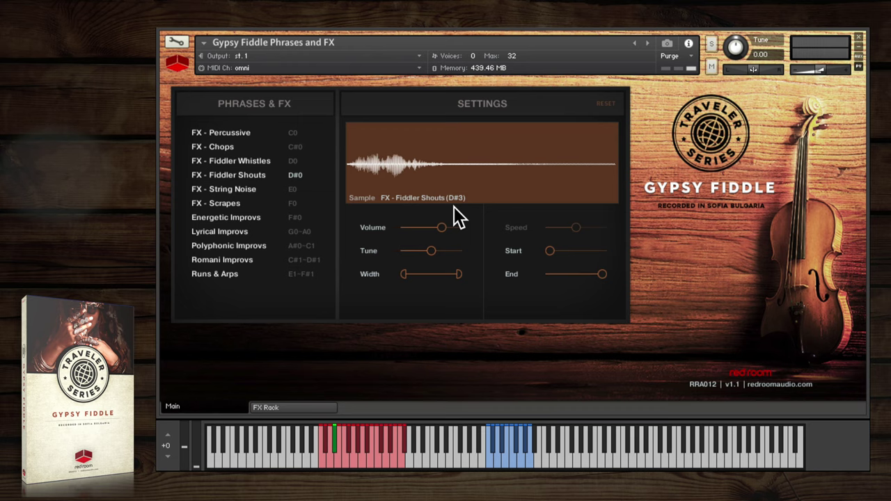
{"action": "left_click", "coordinate": [312, 190]}
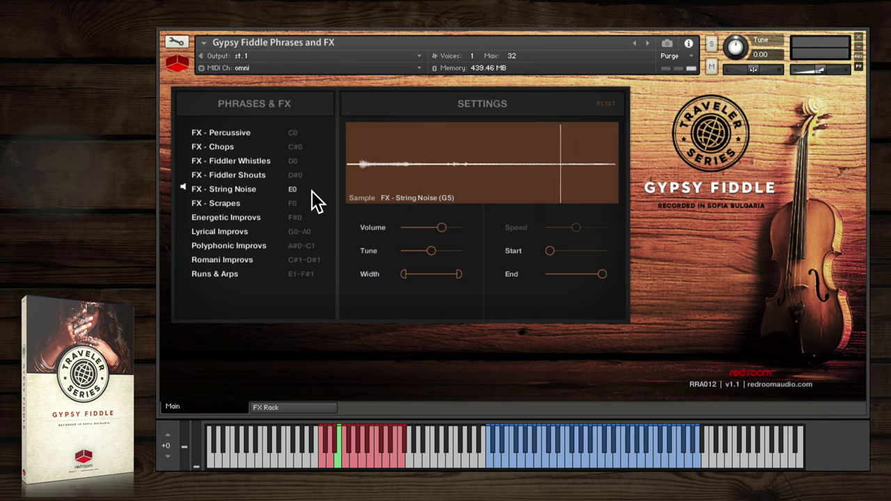
{"action": "left_click", "coordinate": [310, 205]}
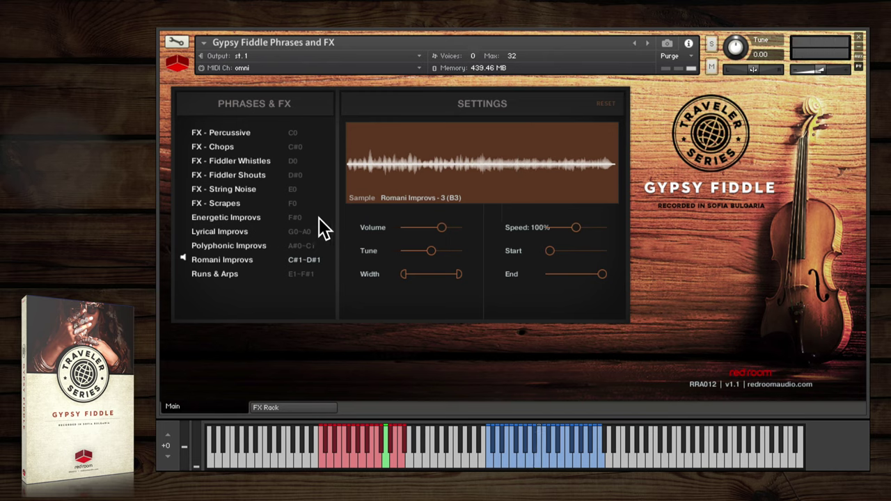
Try Speed below and above 100%, lower Tune, Volume and Width, and move Start later
{"action": "left_click_drag", "start_coordinate": [575, 226], "coordinate": [561, 226]}
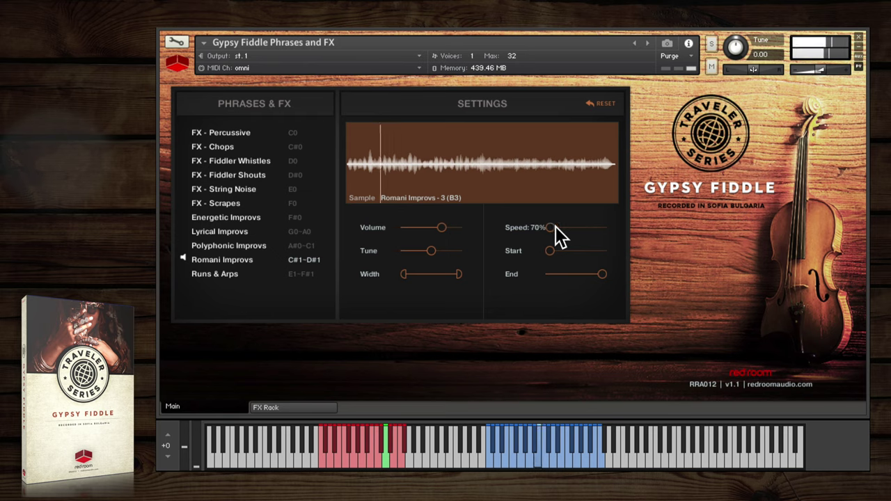
{"action": "mouse_move", "coordinate": [559, 226]}
{"action": "left_mouse_down"}
{"action": "mouse_move", "coordinate": [590, 226]}
{"action": "mouse_move", "coordinate": [575, 228]}
{"action": "left_mouse_up"}
{"action": "left_click_drag", "start_coordinate": [431, 251], "coordinate": [425, 259]}
{"action": "left_click_drag", "start_coordinate": [441, 227], "coordinate": [444, 280]}
{"action": "left_click_drag", "start_coordinate": [550, 251], "coordinate": [570, 249]}
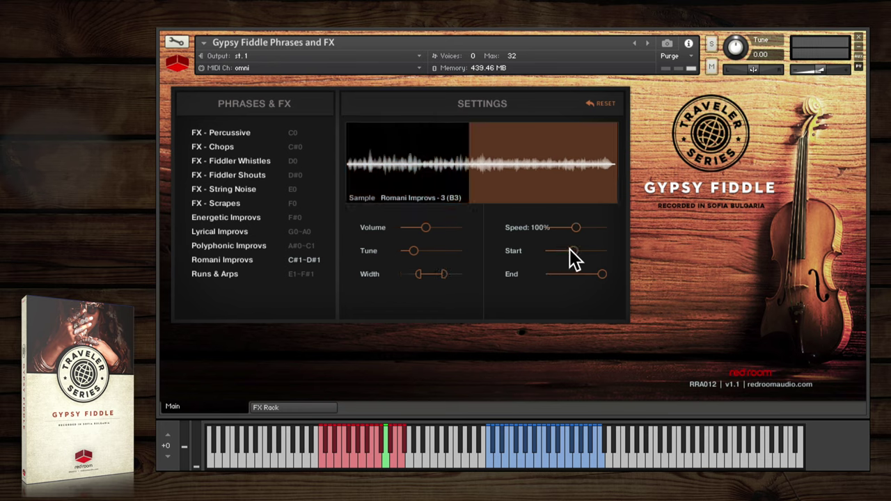
Reset the sample settings, set Start to 73%, and bring Volume from -25.5 dB back up
{"action": "left_click", "coordinate": [601, 111]}
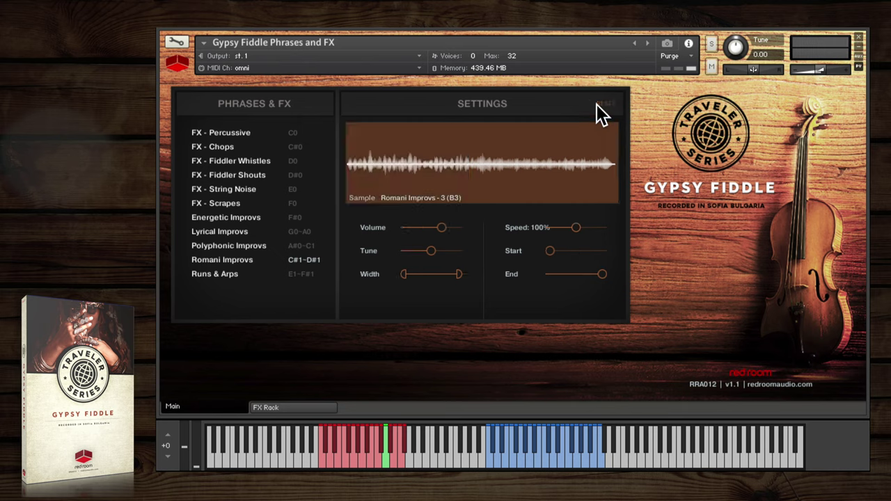
{"action": "left_click_drag", "start_coordinate": [446, 233], "coordinate": [436, 253]}
{"action": "left_click_drag", "start_coordinate": [552, 249], "coordinate": [592, 274]}
{"action": "left_click_drag", "start_coordinate": [438, 232], "coordinate": [446, 240]}
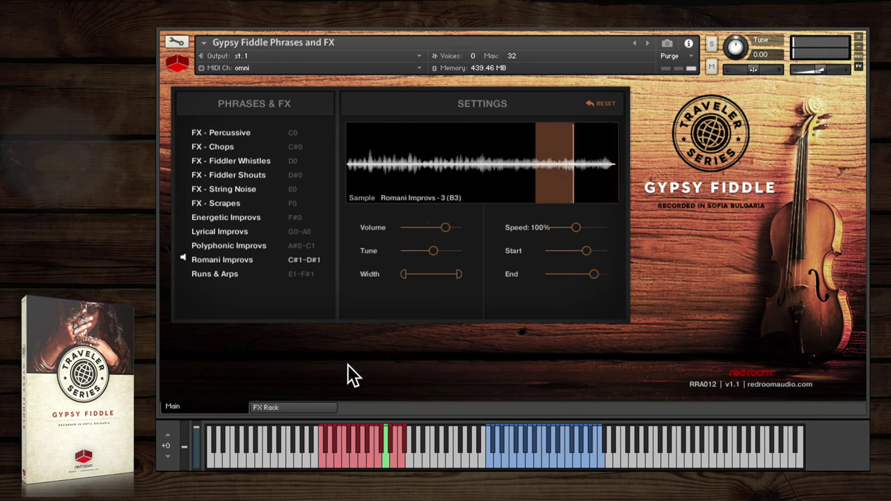
Load Reverb into FX Rack slot 1 and lower its linked levels to about 53% wet, 47% dry
{"action": "left_click", "coordinate": [307, 408]}
{"action": "left_click", "coordinate": [222, 219]}
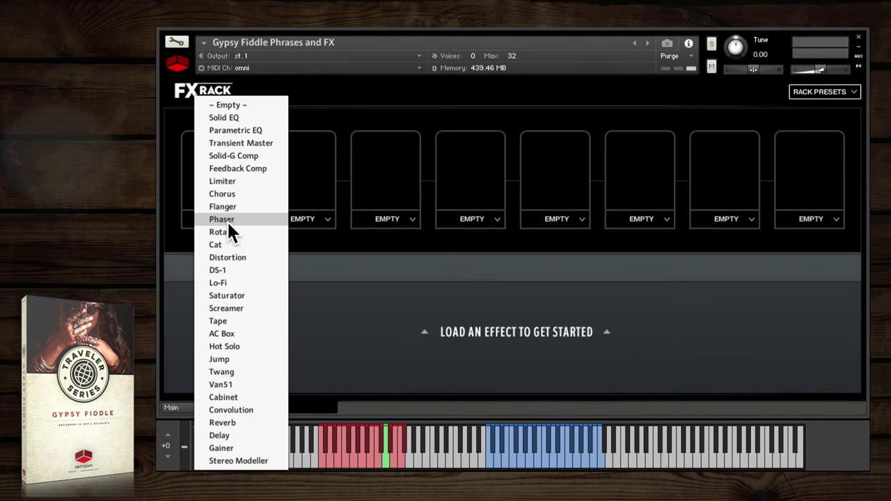
{"action": "left_click", "coordinate": [237, 420]}
{"action": "left_click_drag", "start_coordinate": [799, 332], "coordinate": [777, 363]}
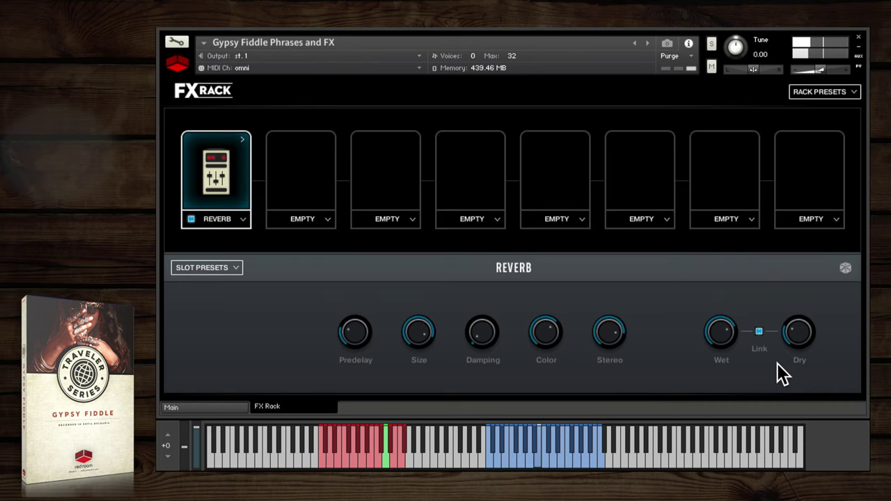